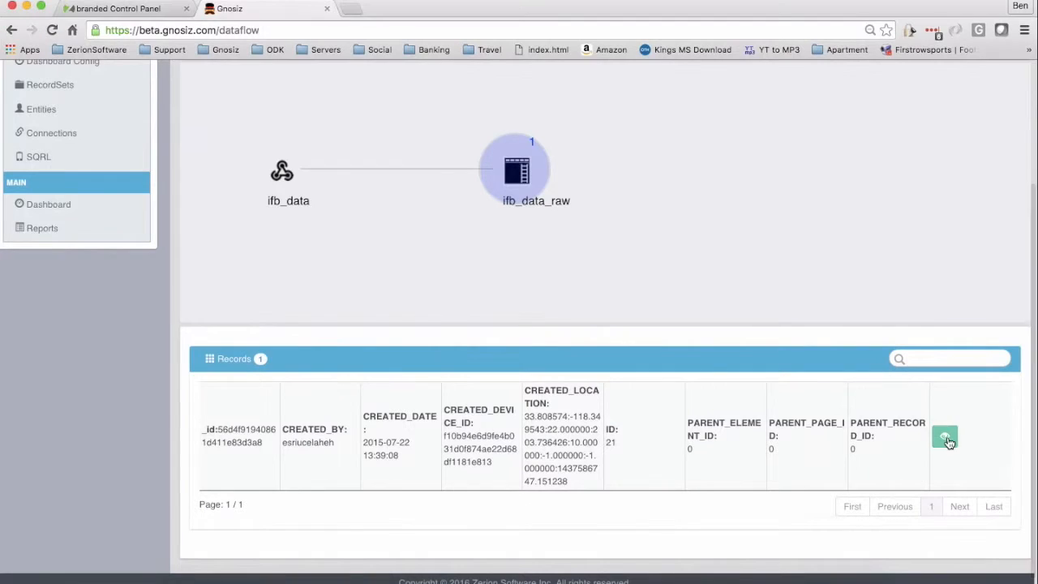
Step: View the ifb_data_raw record's details and select its full JSON text
{"action": "left_click", "coordinate": [941, 438]}
{"action": "scroll", "coordinate": [285, 221], "scroll_direction": "down", "scroll_amount": 3}
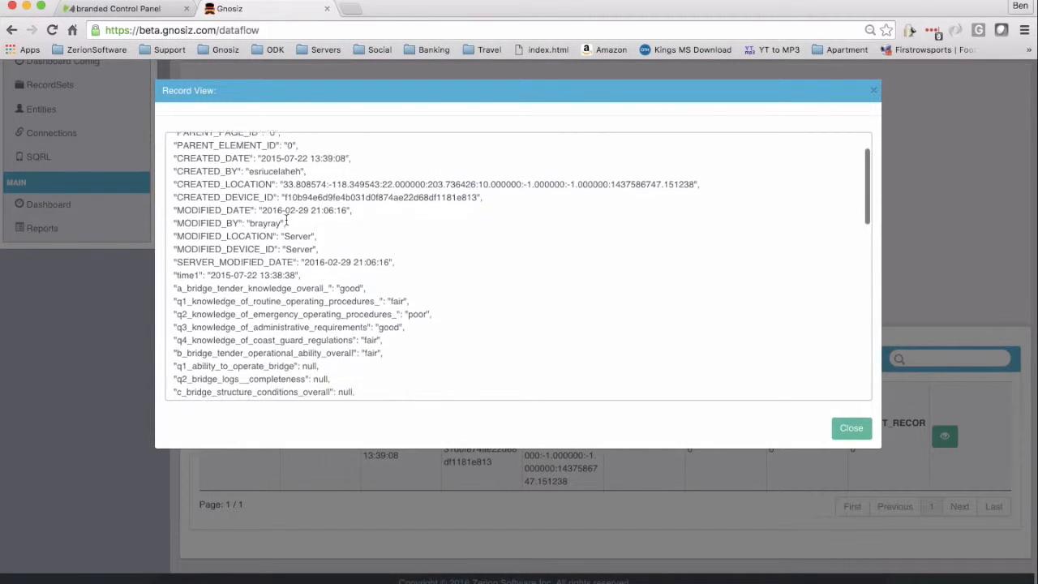
{"action": "scroll", "coordinate": [202, 177], "scroll_direction": "up", "scroll_amount": 3}
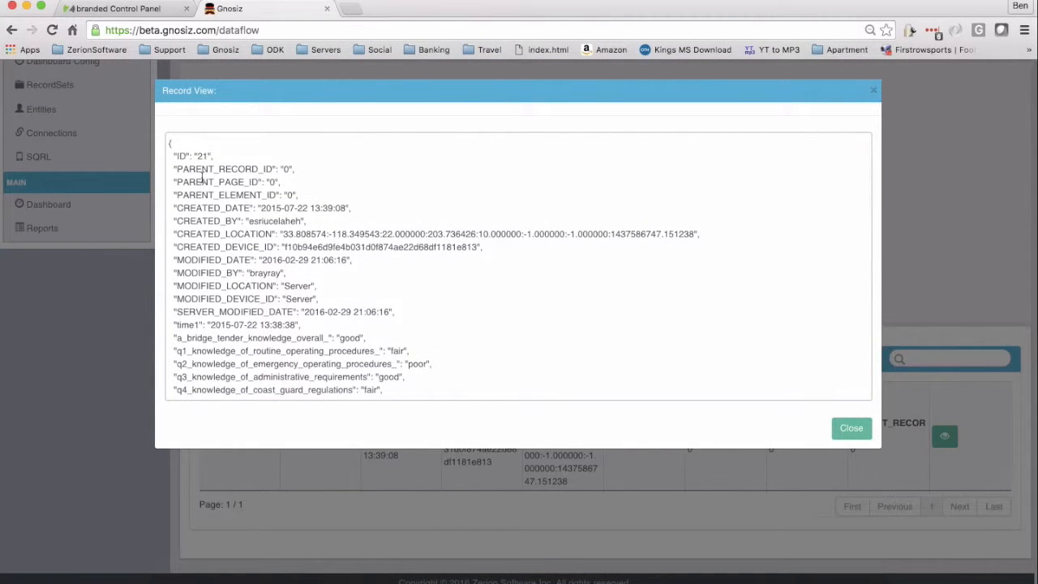
{"action": "left_click_drag", "start_coordinate": [167, 142], "coordinate": [396, 458]}
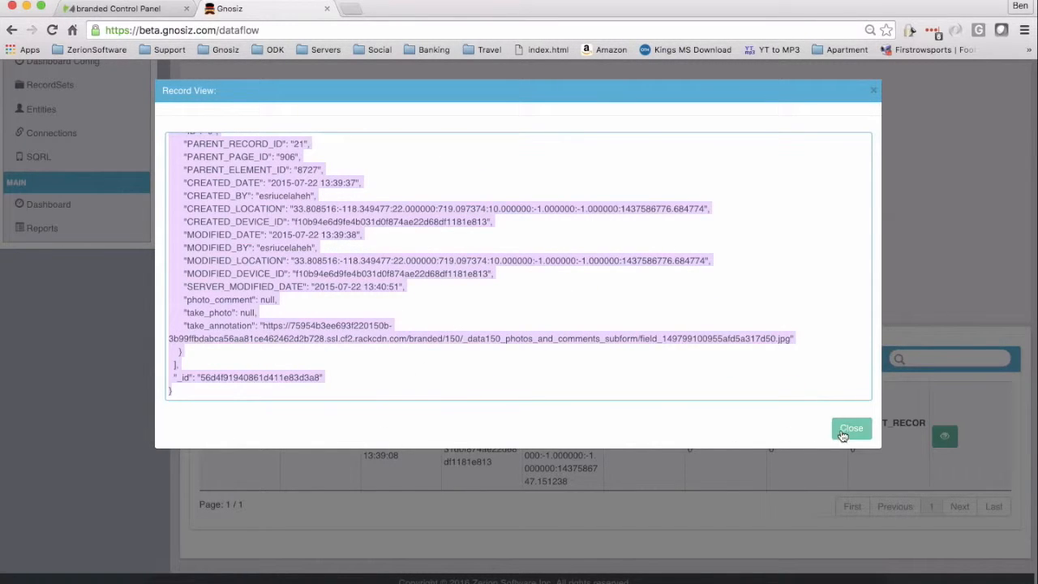
{"action": "left_click", "coordinate": [843, 436]}
Step: Add a new record set named iform_transformation to the dataflow
{"action": "scroll", "coordinate": [911, 423], "scroll_direction": "up", "scroll_amount": 5}
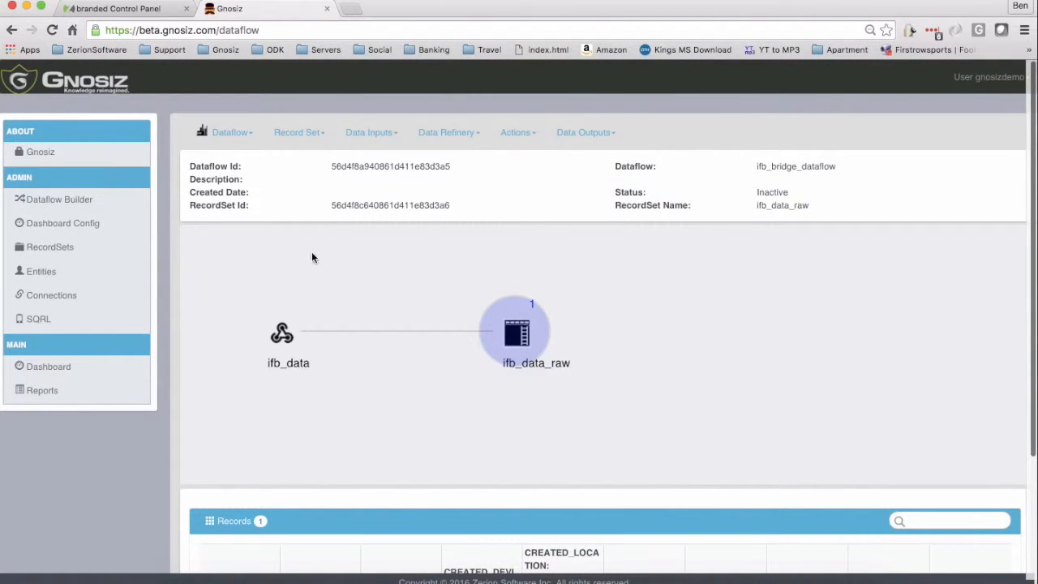
{"action": "left_click", "coordinate": [298, 134]}
{"action": "left_click", "coordinate": [322, 166]}
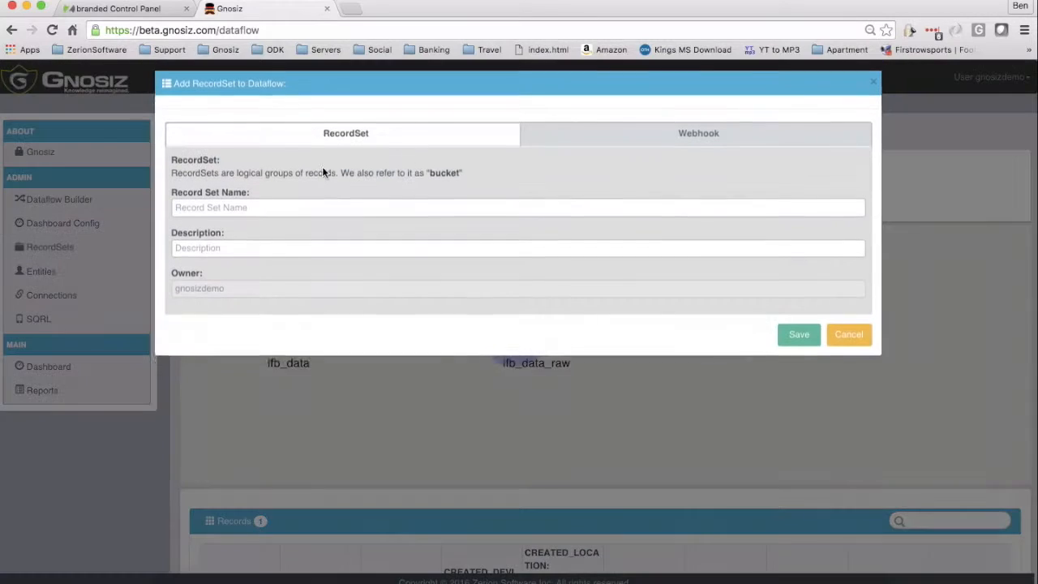
{"action": "type", "text": "l"}
{"action": "type", "text": "form_transofmr"}
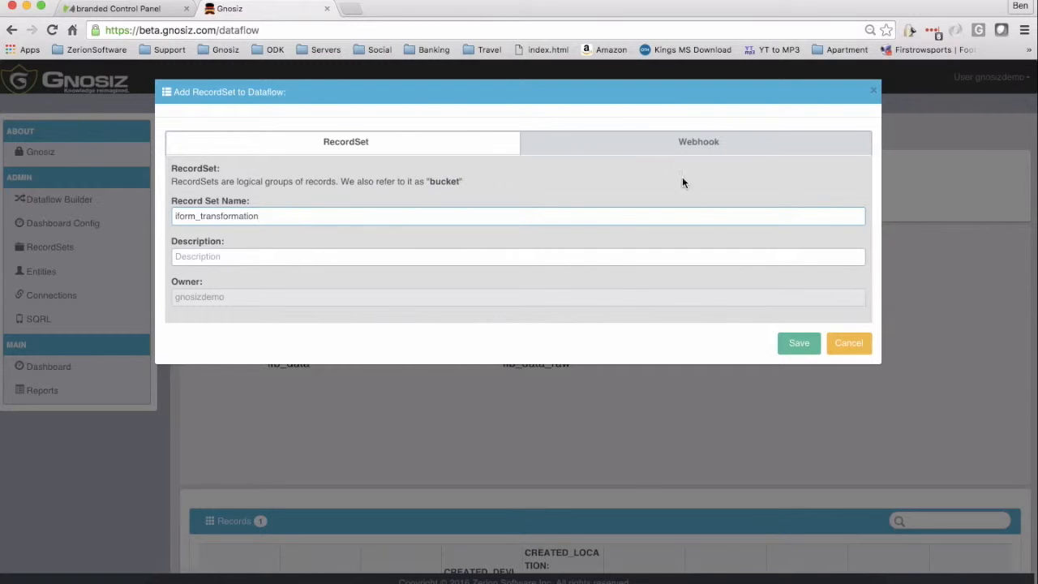
{"action": "left_click", "coordinate": [797, 343]}
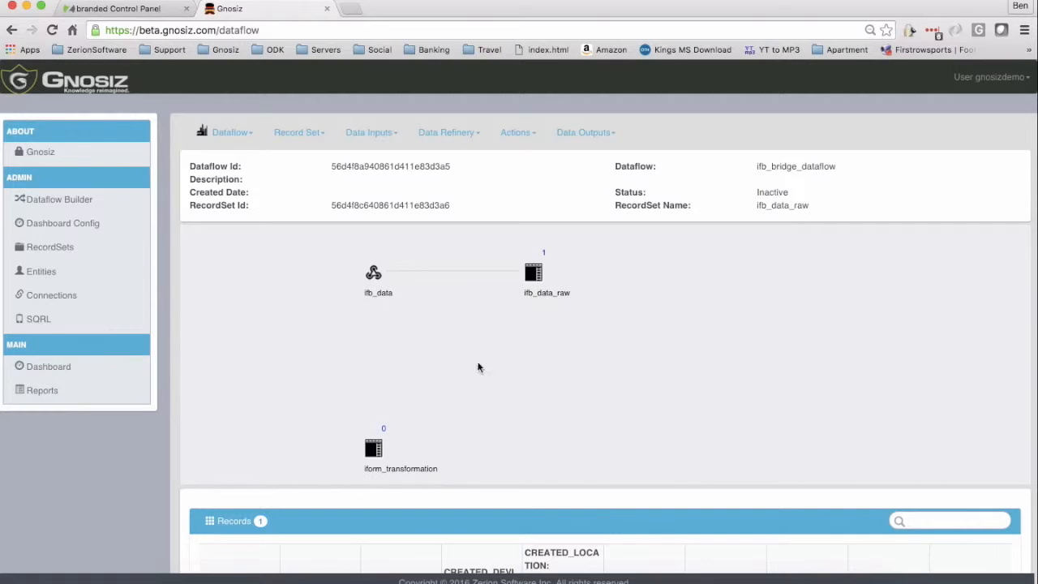
{"action": "left_click", "coordinate": [535, 276]}
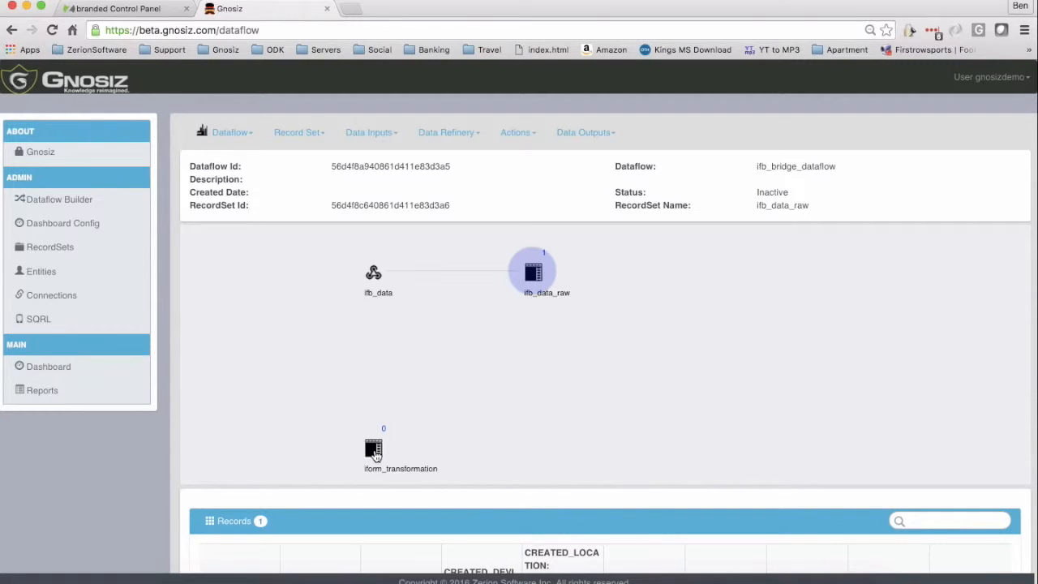
{"action": "left_click", "coordinate": [527, 134]}
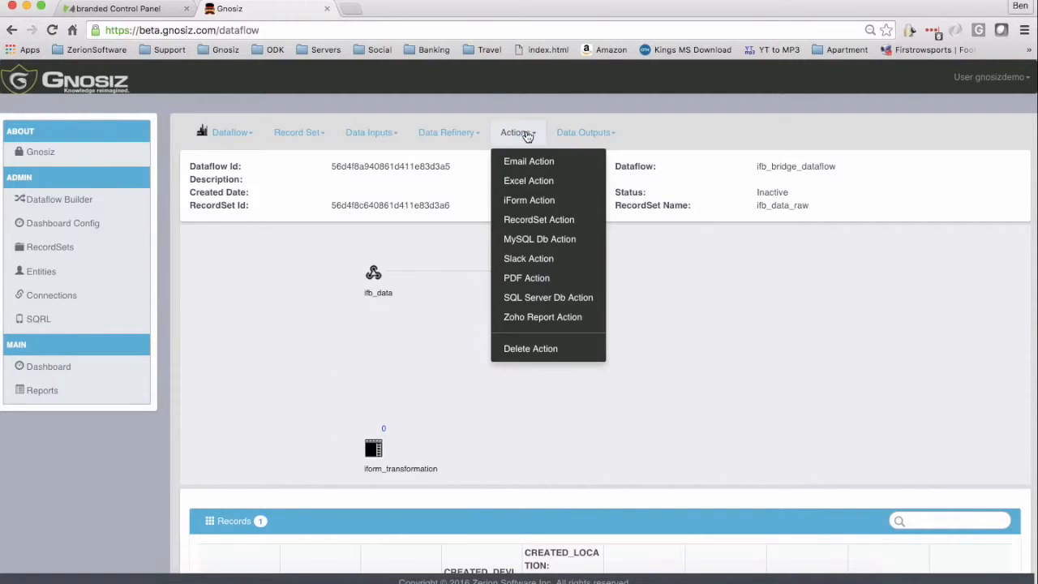
{"action": "left_click", "coordinate": [562, 220]}
{"action": "left_click", "coordinate": [336, 145]}
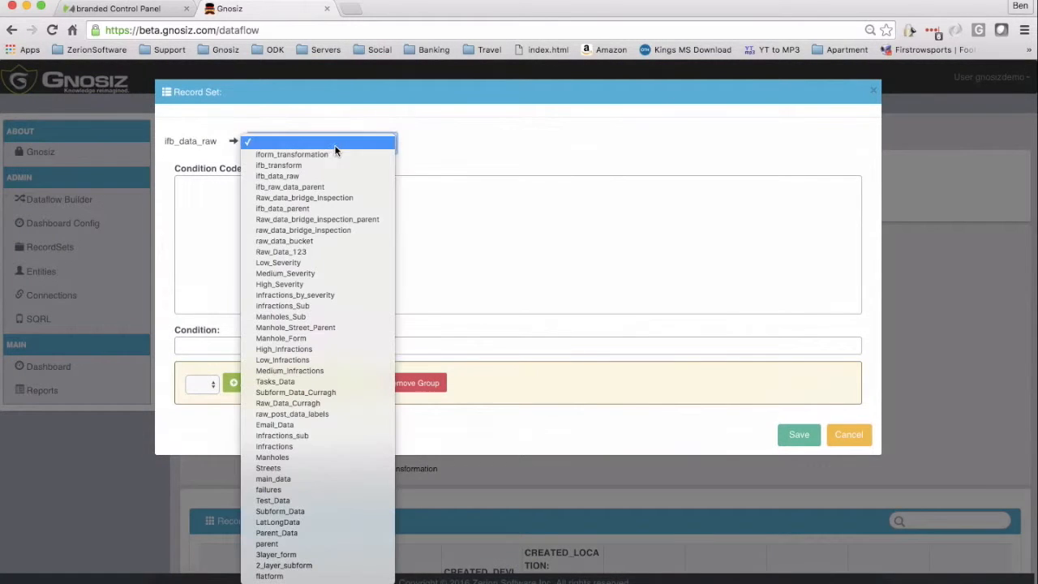
{"action": "left_click", "coordinate": [863, 437]}
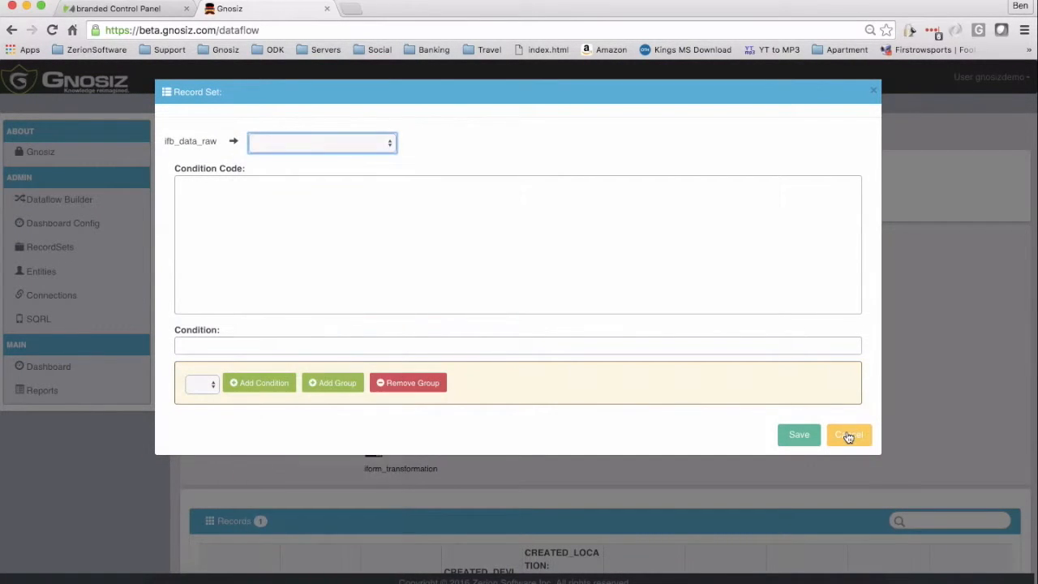
{"action": "left_click", "coordinate": [848, 437]}
Step: Create a RecordSet Action without conditions that sends ifb_data_raw records to iform_transformation
{"action": "left_click", "coordinate": [518, 132]}
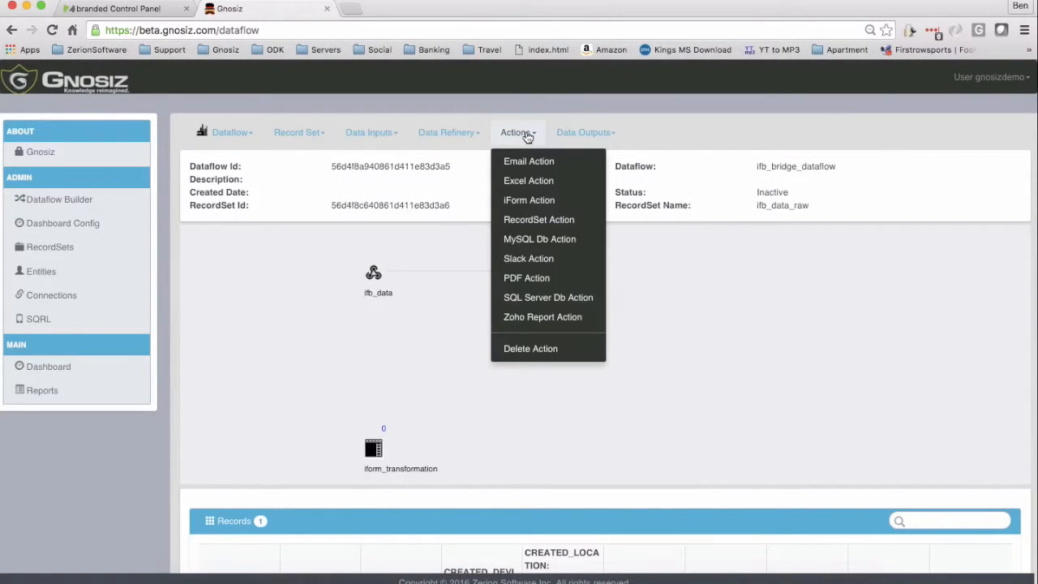
{"action": "left_click", "coordinate": [570, 220]}
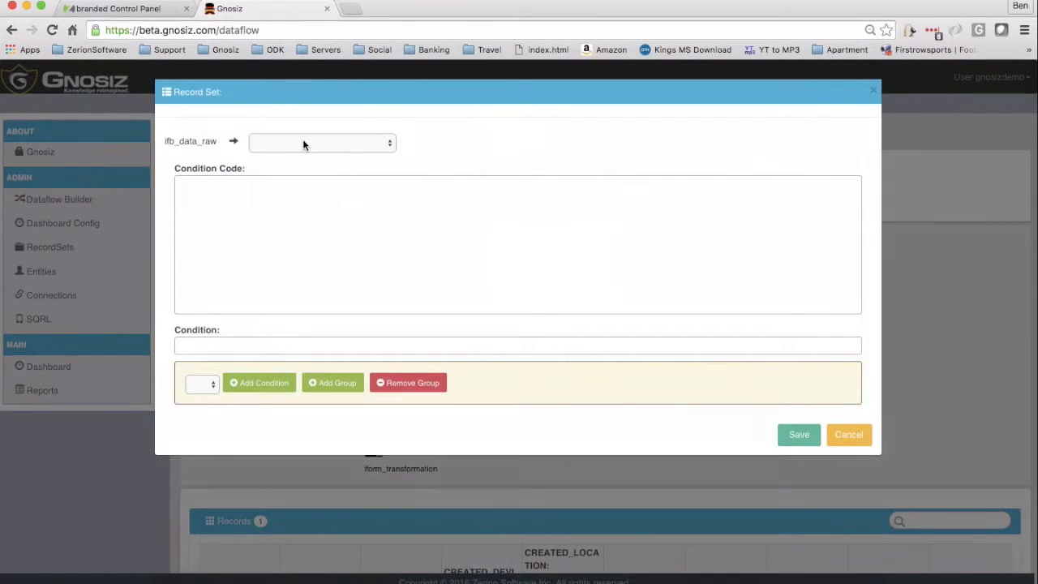
{"action": "left_click", "coordinate": [300, 141]}
{"action": "left_click", "coordinate": [311, 154]}
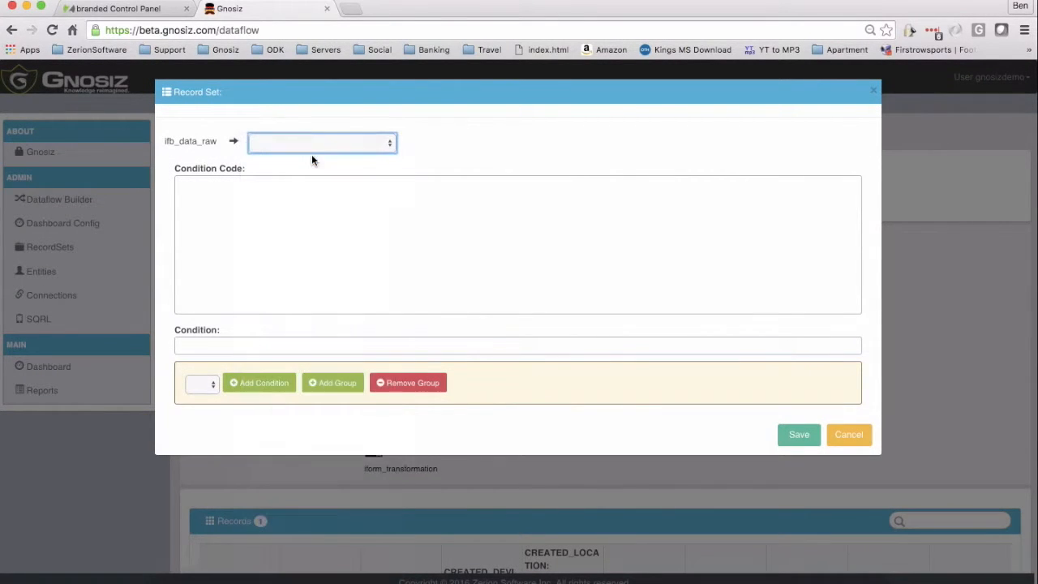
{"action": "left_click", "coordinate": [801, 438]}
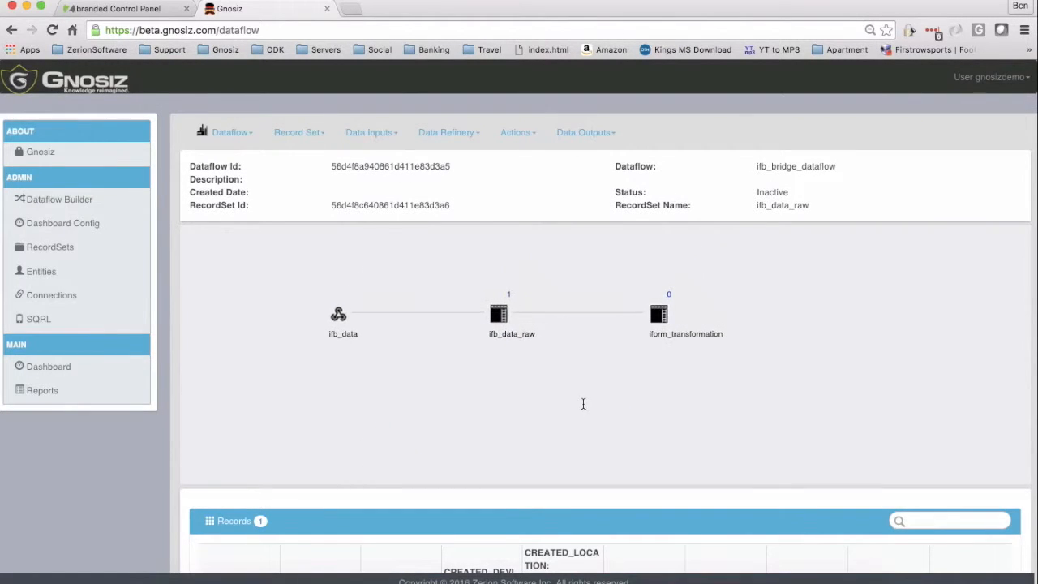
Step: Inspect the ifb_data webhook and the ifb_data_raw and iform_transformation record sets in the dataflow
{"action": "left_click", "coordinate": [337, 321]}
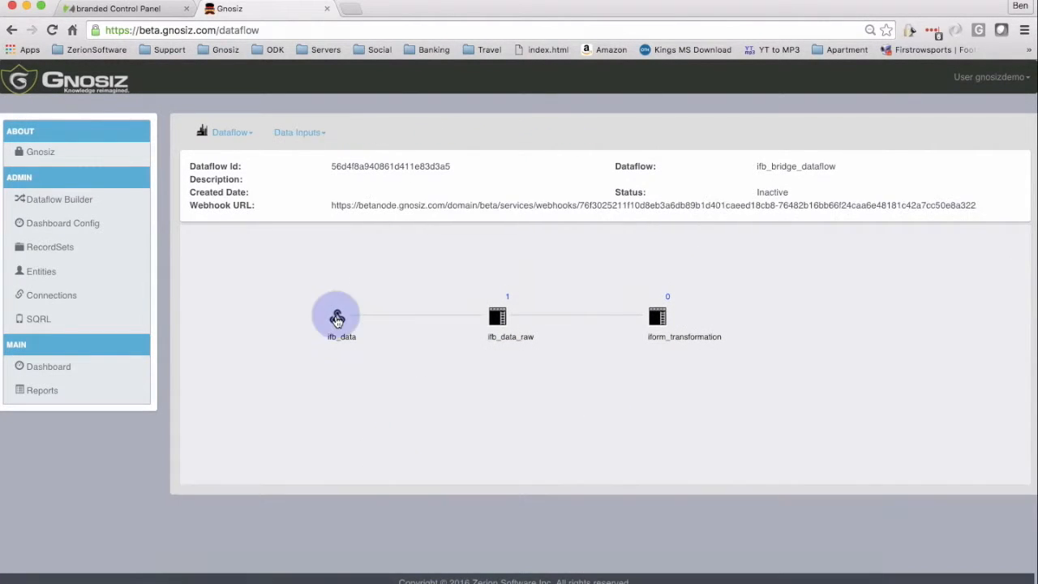
{"action": "left_click", "coordinate": [495, 322]}
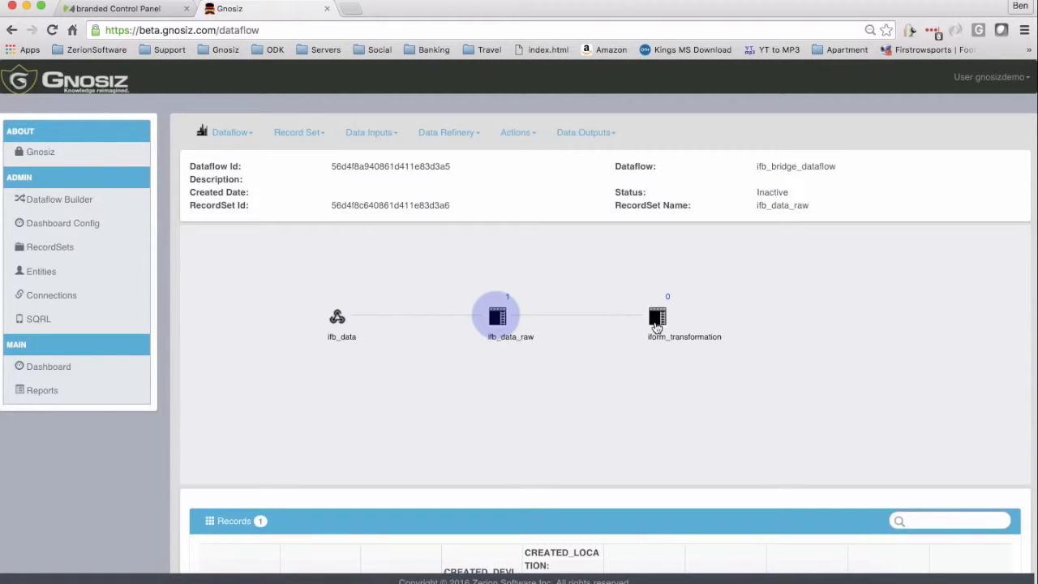
{"action": "left_click", "coordinate": [657, 323]}
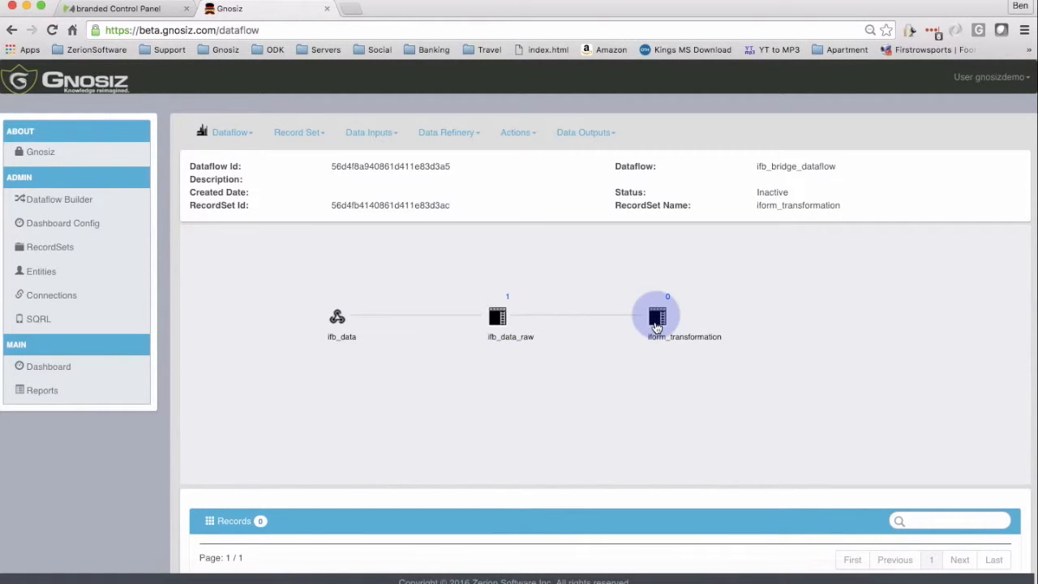
Step: Copy the full JSON of the record stored in ifb_data_raw
{"action": "left_click", "coordinate": [496, 320]}
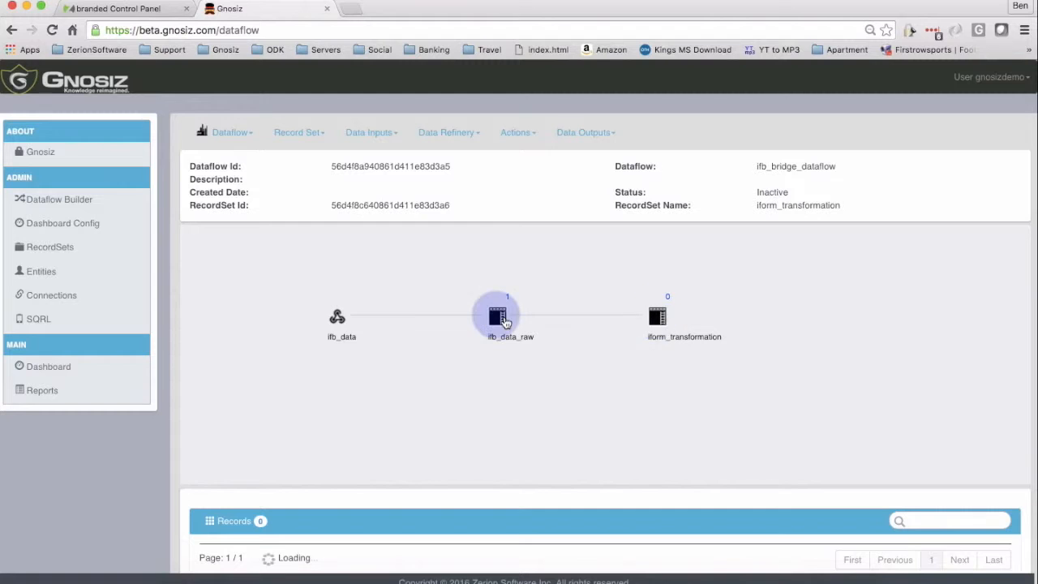
{"action": "scroll", "coordinate": [970, 425], "scroll_direction": "down", "scroll_amount": 3}
{"action": "left_click", "coordinate": [945, 460]}
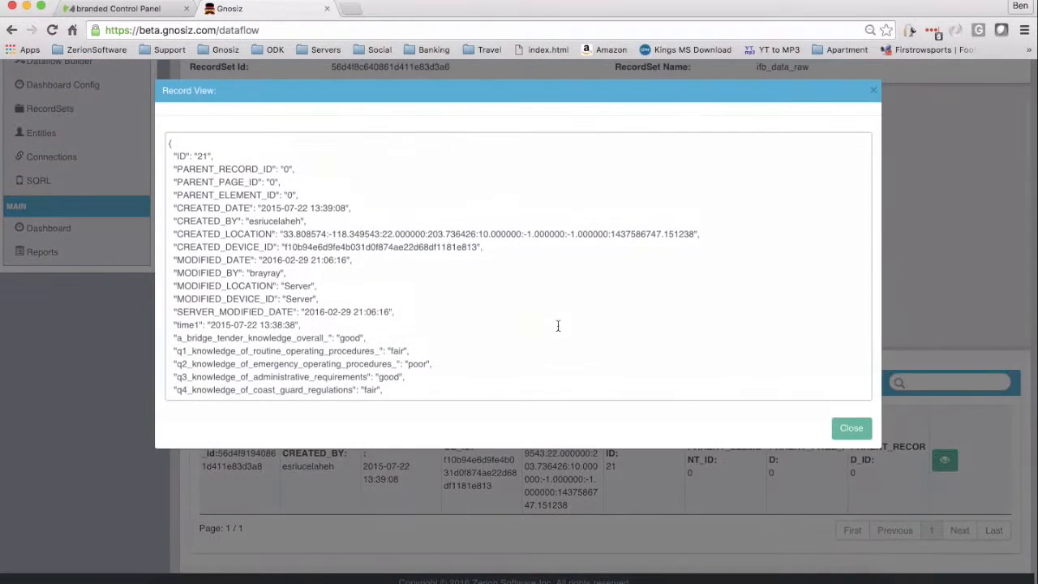
{"action": "left_click", "coordinate": [401, 324]}
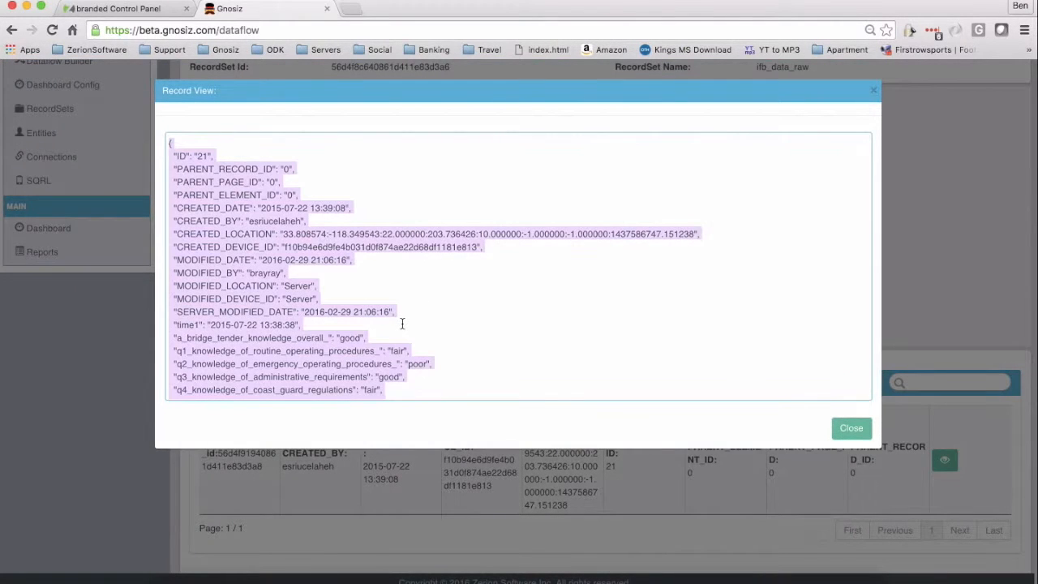
{"action": "left_click", "coordinate": [870, 428]}
Step: Start a new filter on iform_transformation and paste the copied record JSON as its preview input data
{"action": "scroll", "coordinate": [770, 349], "scroll_direction": "up", "scroll_amount": 3}
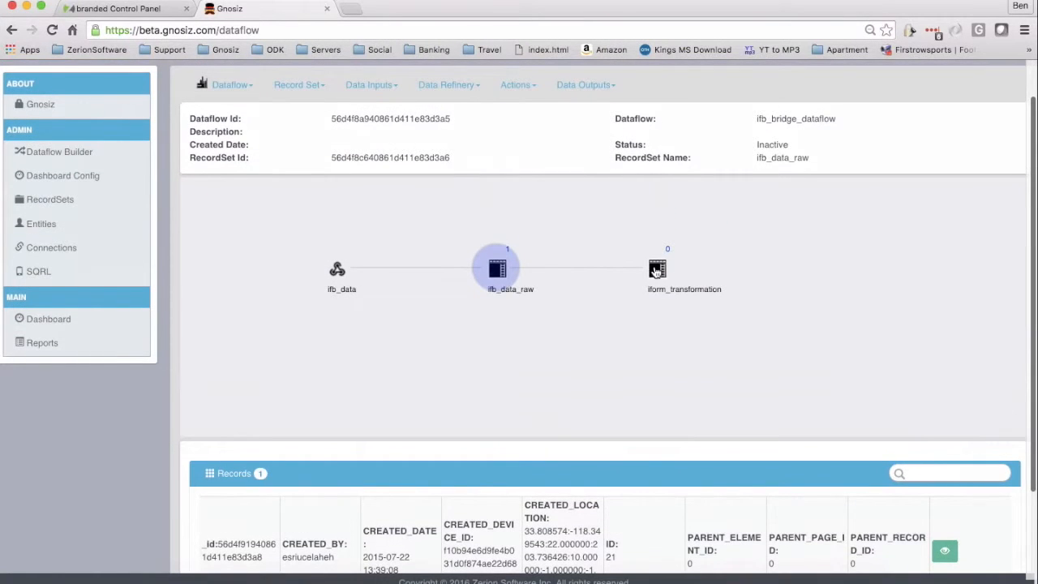
{"action": "left_click", "coordinate": [657, 270]}
{"action": "scroll", "coordinate": [591, 167], "scroll_direction": "up", "scroll_amount": 1}
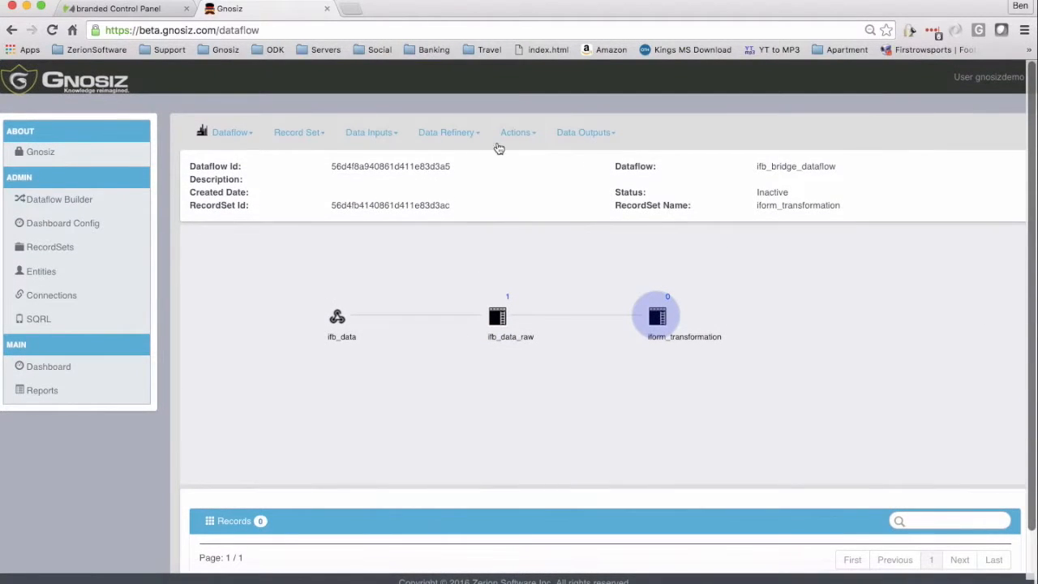
{"action": "left_click", "coordinate": [452, 136]}
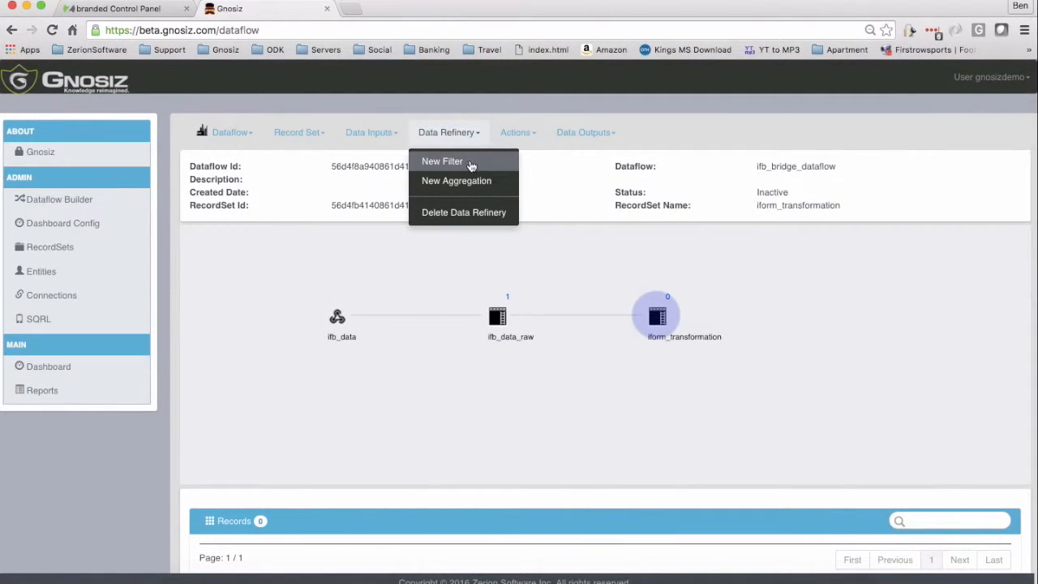
{"action": "left_click", "coordinate": [471, 164]}
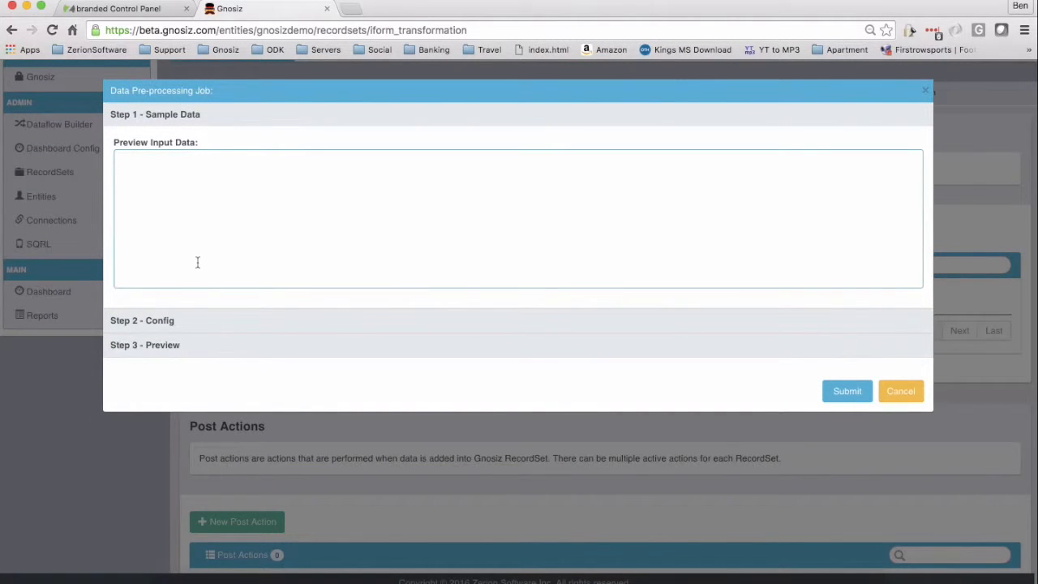
{"action": "key", "text": "super+v"}
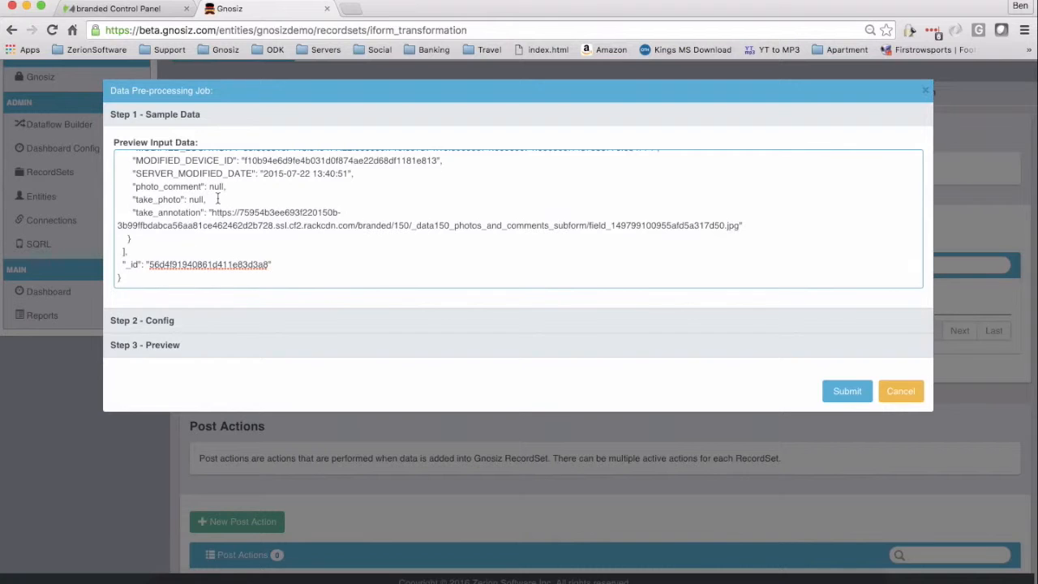
Step: In the filter's config, clear all transform return fields and include only time1 and a_bridge_tender_knowledge_overall_
{"action": "left_click", "coordinate": [216, 322]}
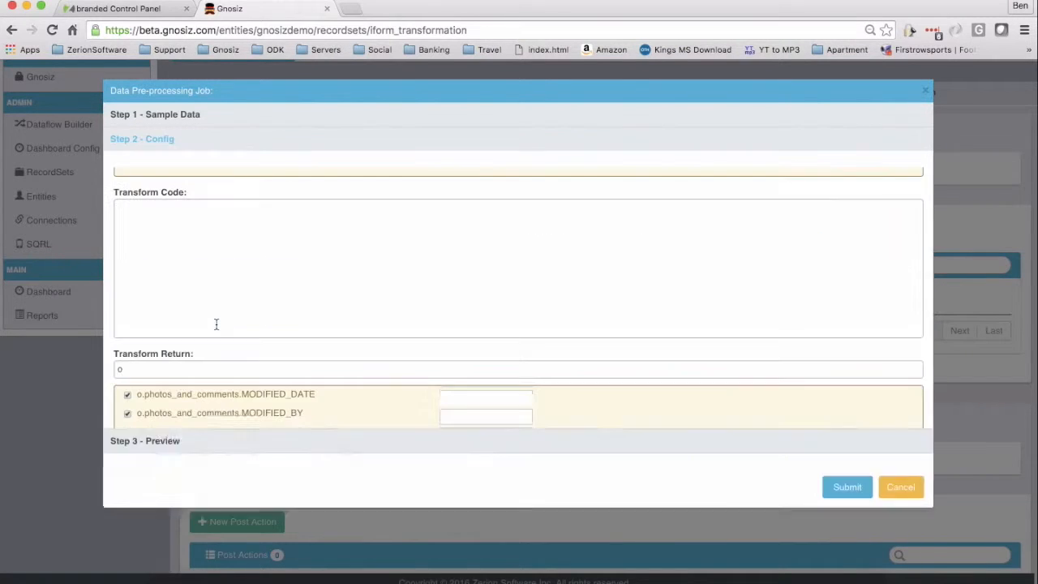
{"action": "scroll", "coordinate": [317, 272], "scroll_direction": "up", "scroll_amount": 5}
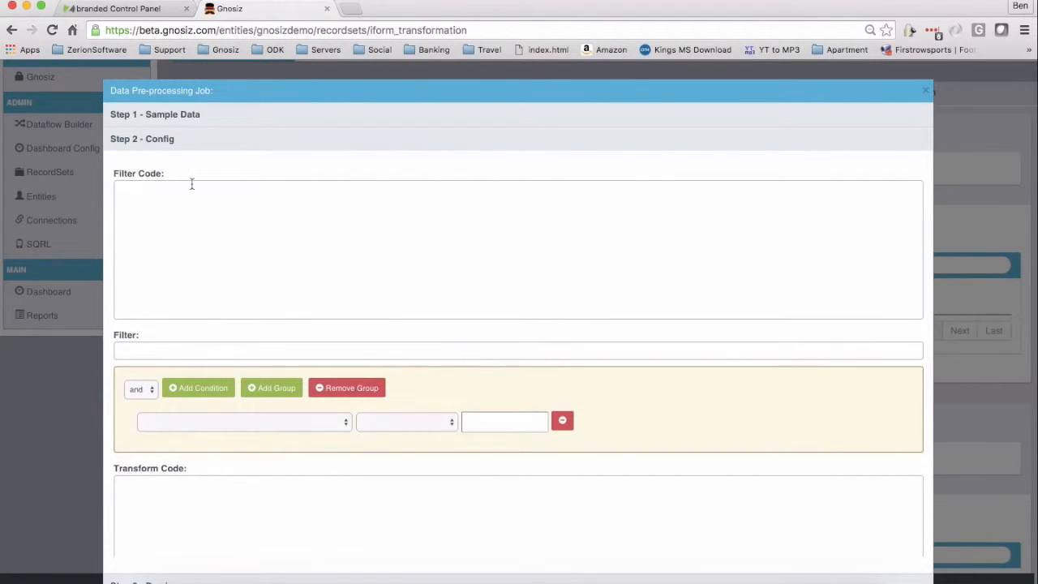
{"action": "scroll", "coordinate": [143, 328], "scroll_direction": "down", "scroll_amount": 5}
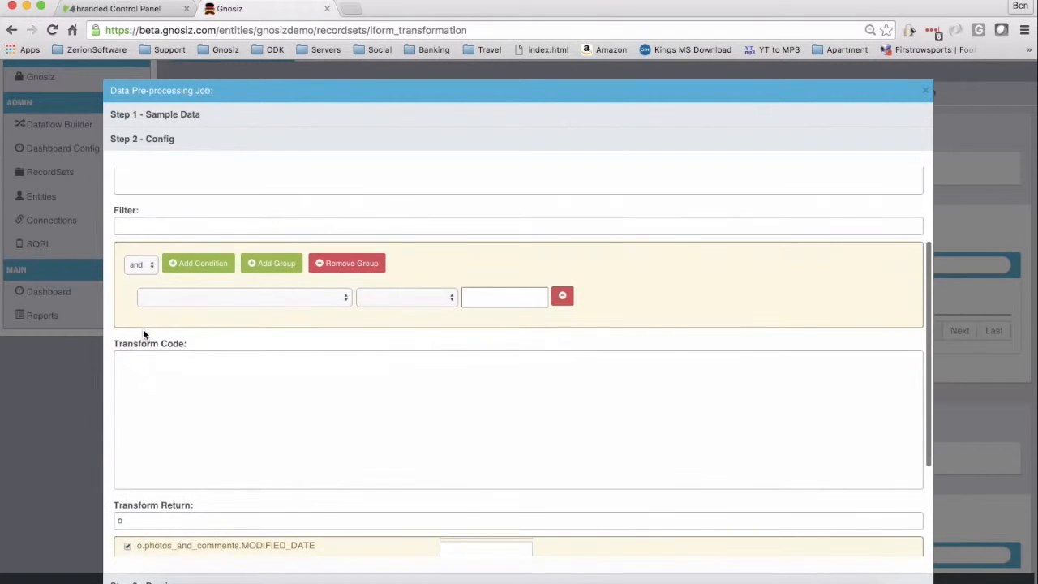
{"action": "scroll", "coordinate": [182, 315], "scroll_direction": "down", "scroll_amount": 5}
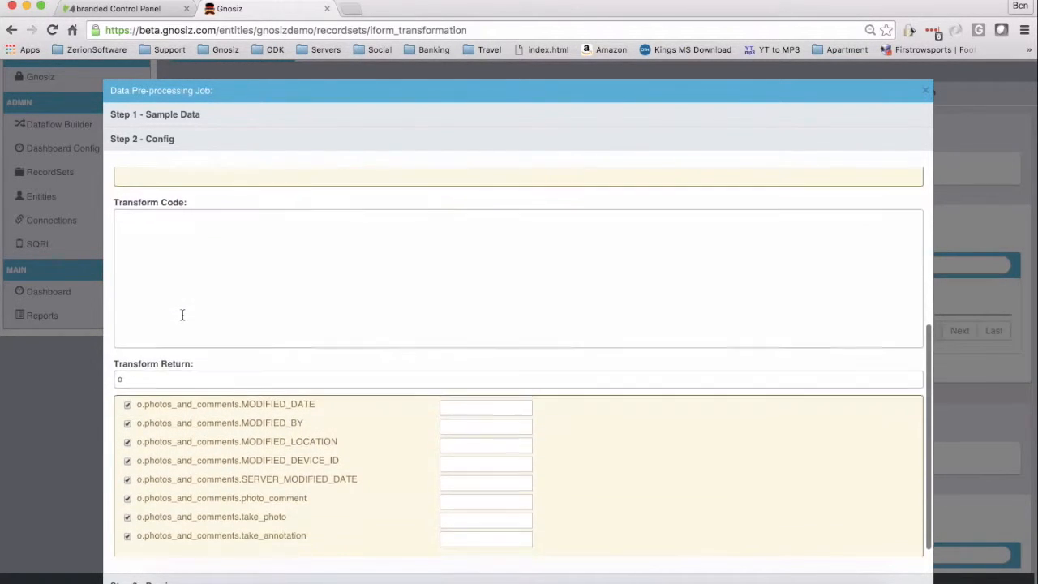
{"action": "scroll", "coordinate": [183, 315], "scroll_direction": "down", "scroll_amount": 2}
{"action": "scroll", "coordinate": [186, 366], "scroll_direction": "up", "scroll_amount": 10}
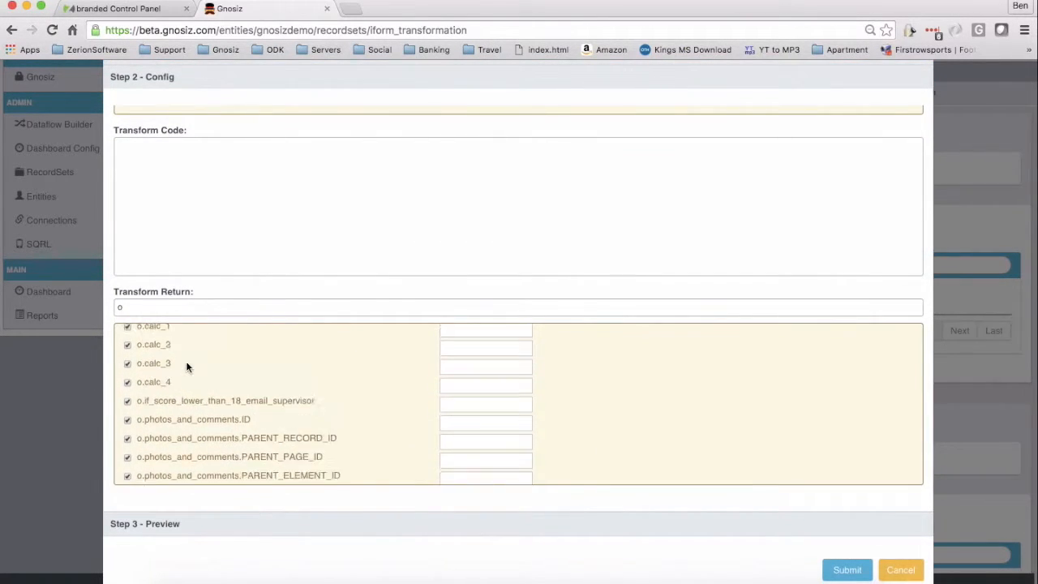
{"action": "scroll", "coordinate": [185, 361], "scroll_direction": "up", "scroll_amount": 10}
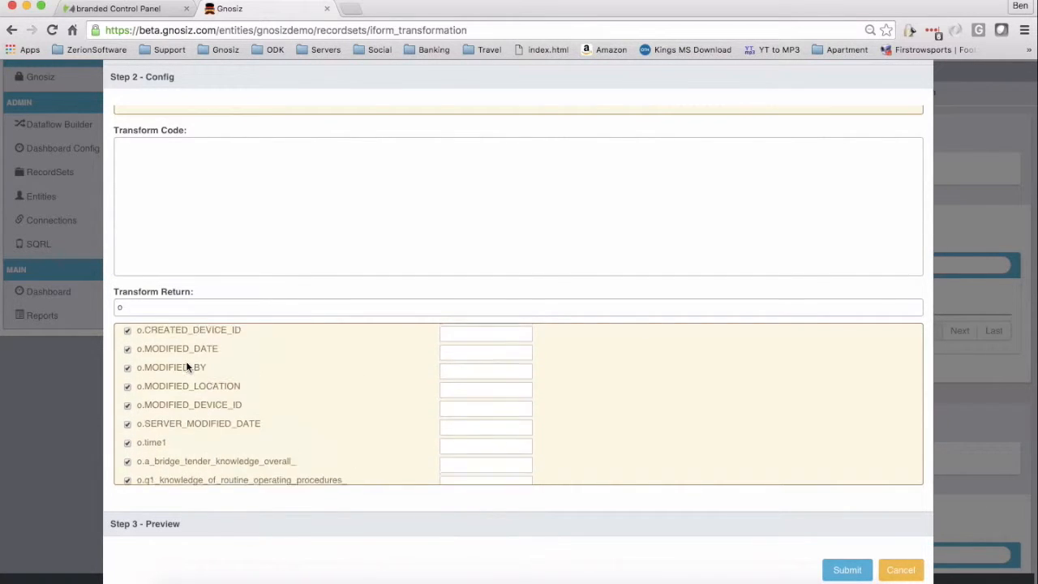
{"action": "left_click", "coordinate": [127, 389]}
{"action": "scroll", "coordinate": [171, 389], "scroll_direction": "down", "scroll_amount": 8}
{"action": "left_click", "coordinate": [127, 412]}
{"action": "left_click", "coordinate": [128, 432]}
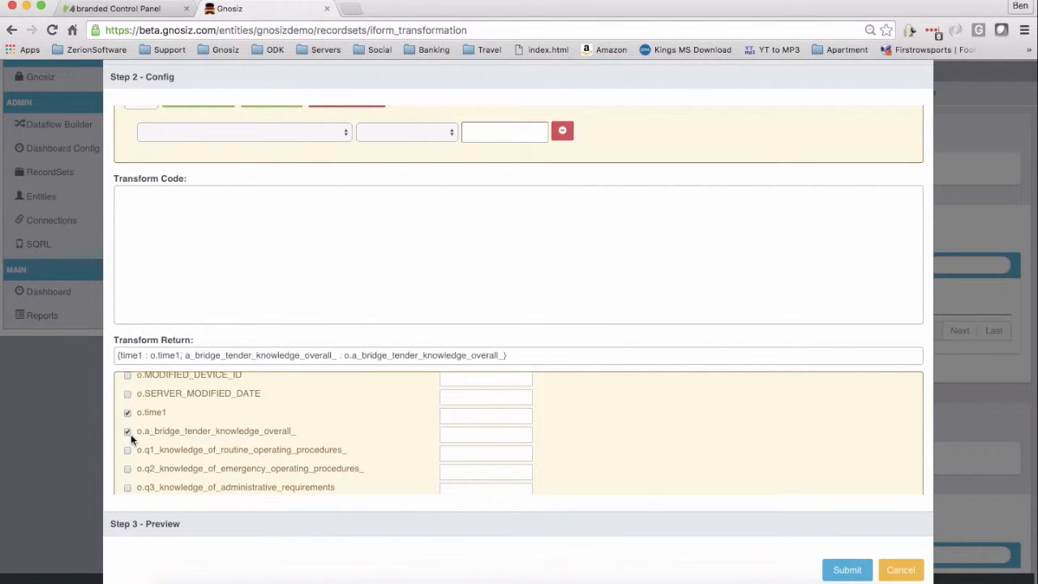
Step: Add q1_knowledge_of_routine_operating_procedures_, q2_knowledge_of_emergency_operating_procedures_, q4_knowledge_of_coast_guard_regulations and b_bridge_tender_operational_ability_overall to the transform return
{"action": "left_click", "coordinate": [127, 450]}
{"action": "left_click", "coordinate": [128, 469]}
{"action": "scroll", "coordinate": [146, 451], "scroll_direction": "down", "scroll_amount": 3}
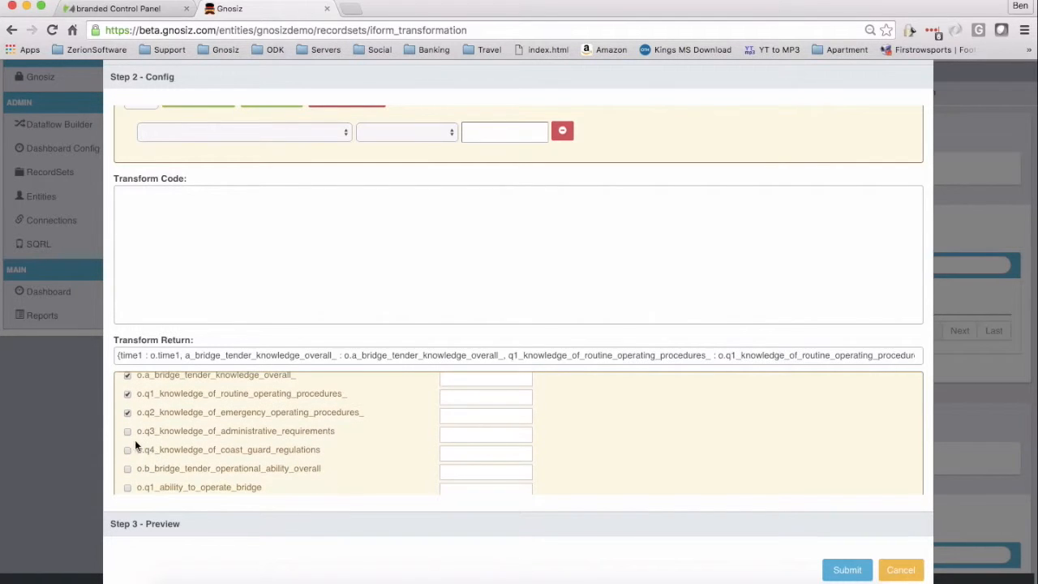
{"action": "left_click", "coordinate": [127, 451]}
{"action": "left_click", "coordinate": [127, 468]}
Step: Add q3_knowledge_of_administrative_requirements, q1_ability_to_operate_bridge, q1_navigation_lights and q1_tender_house_floor to the transform return
{"action": "scroll", "coordinate": [154, 449], "scroll_direction": "down", "scroll_amount": 3}
{"action": "left_click", "coordinate": [126, 429]}
{"action": "scroll", "coordinate": [129, 468], "scroll_direction": "down", "scroll_amount": 3}
{"action": "left_click", "coordinate": [128, 439]}
{"action": "scroll", "coordinate": [128, 440], "scroll_direction": "down", "scroll_amount": 4}
{"action": "scroll", "coordinate": [126, 433], "scroll_direction": "down", "scroll_amount": 5}
{"action": "scroll", "coordinate": [126, 457], "scroll_direction": "down", "scroll_amount": 2}
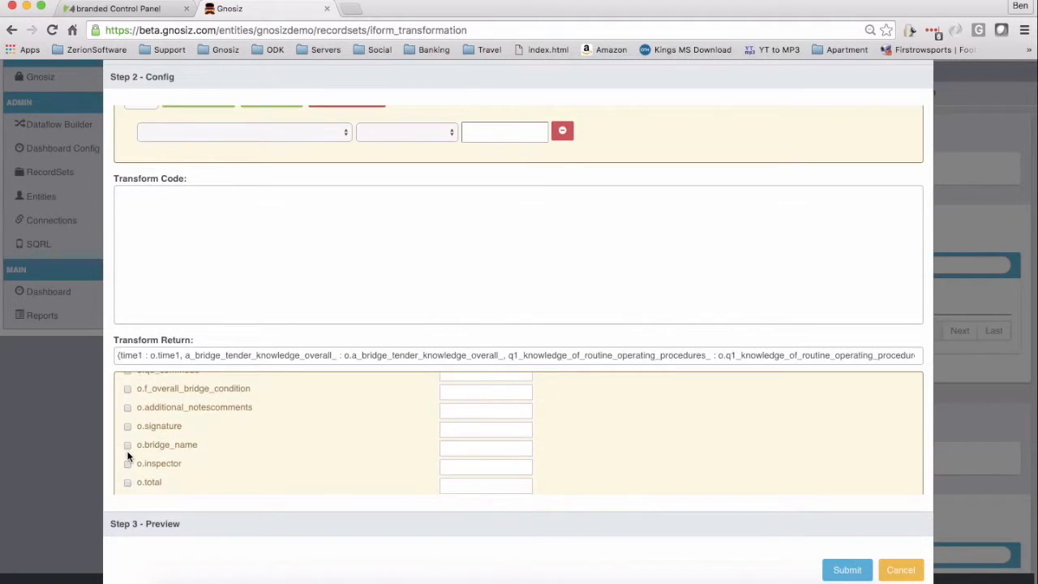
Step: Include signature, bridge_name, inspector and total in the transform return and run a preview of the filter's output
{"action": "left_click", "coordinate": [128, 426]}
{"action": "left_click", "coordinate": [127, 463]}
{"action": "scroll", "coordinate": [179, 457], "scroll_direction": "down", "scroll_amount": 5}
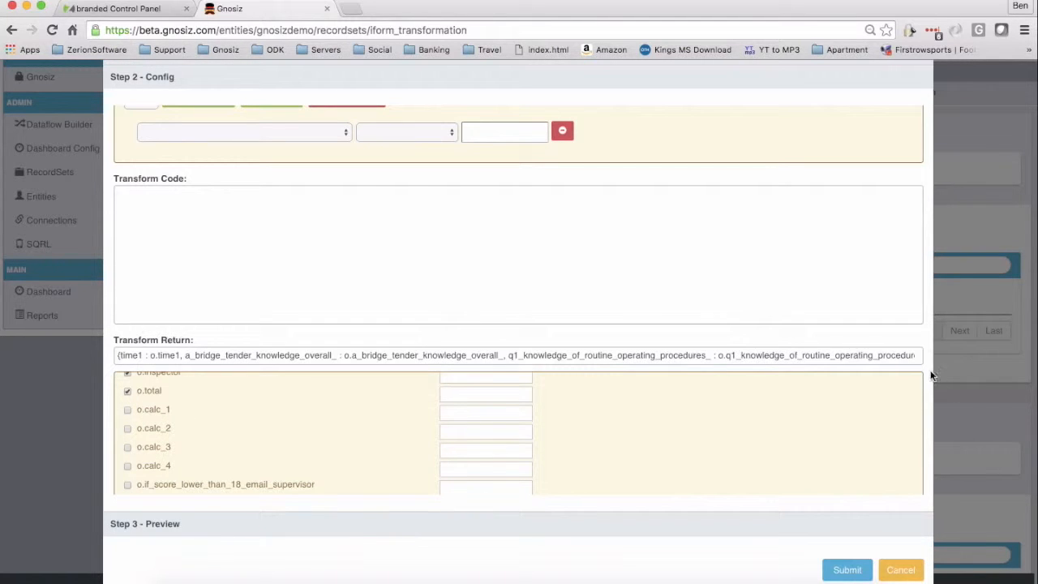
{"action": "scroll", "coordinate": [926, 344], "scroll_direction": "down", "scroll_amount": 3}
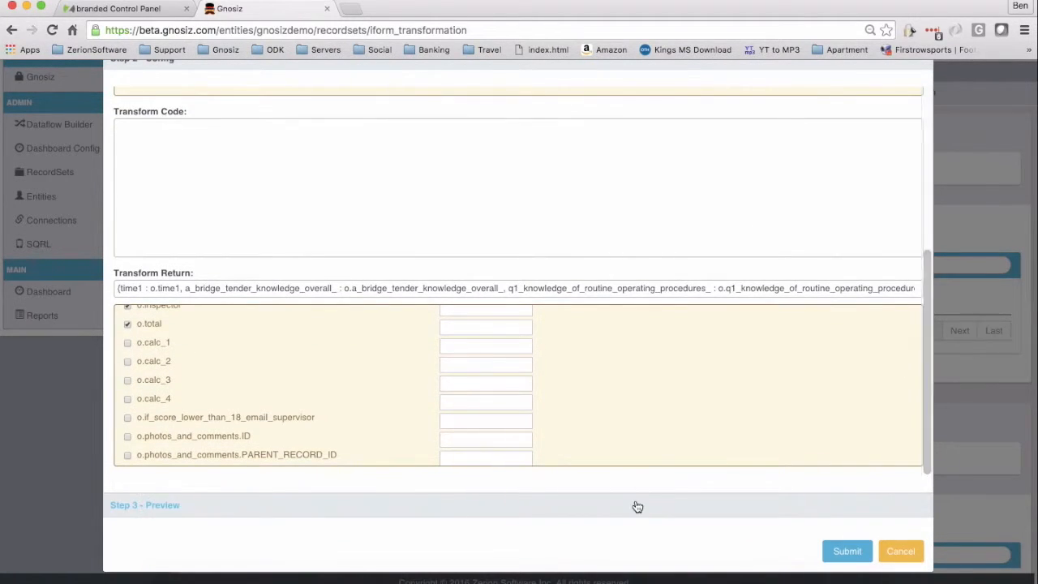
{"action": "left_click", "coordinate": [637, 506]}
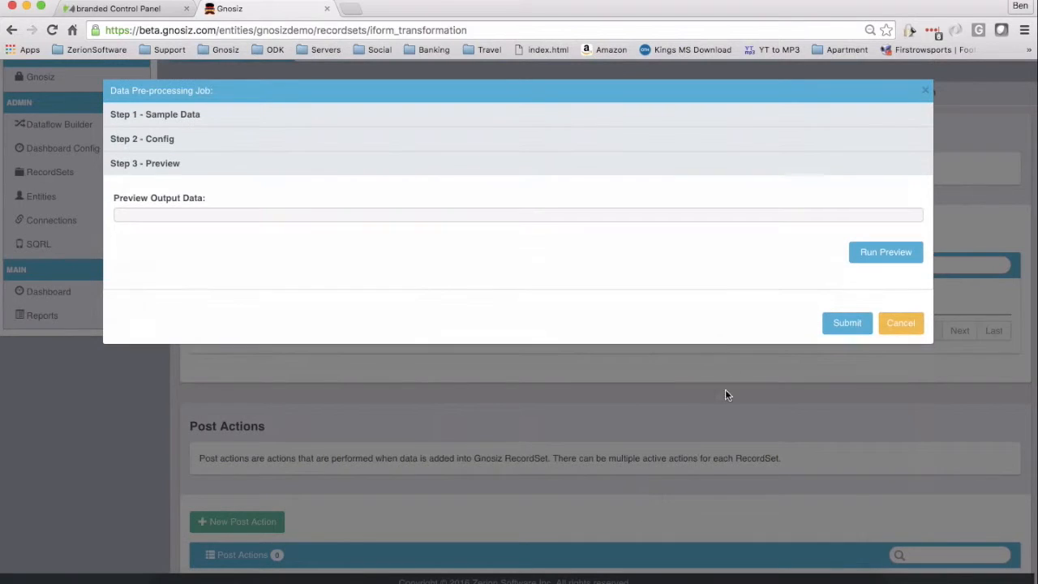
{"action": "left_click", "coordinate": [875, 255]}
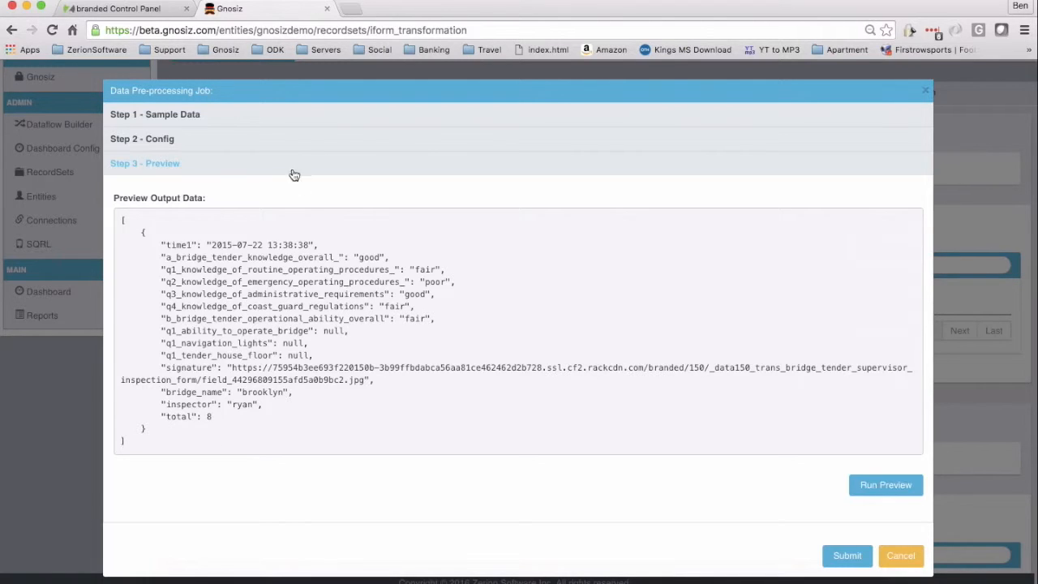
Step: Remove inspector and total from the transform return, rerun the preview to check the output, and submit the filter
{"action": "left_click", "coordinate": [187, 149]}
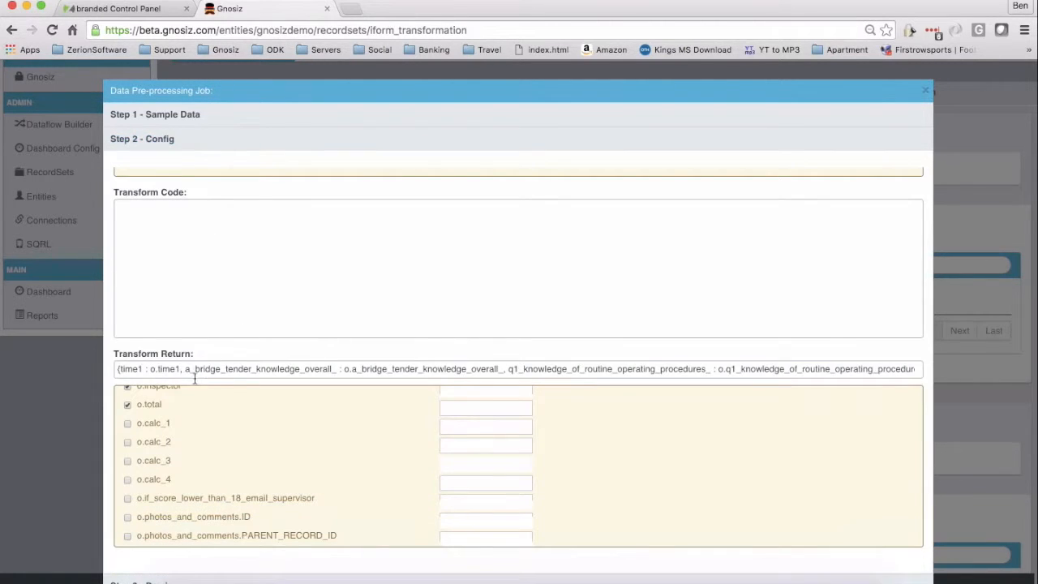
{"action": "scroll", "coordinate": [266, 495], "scroll_direction": "up", "scroll_amount": 2}
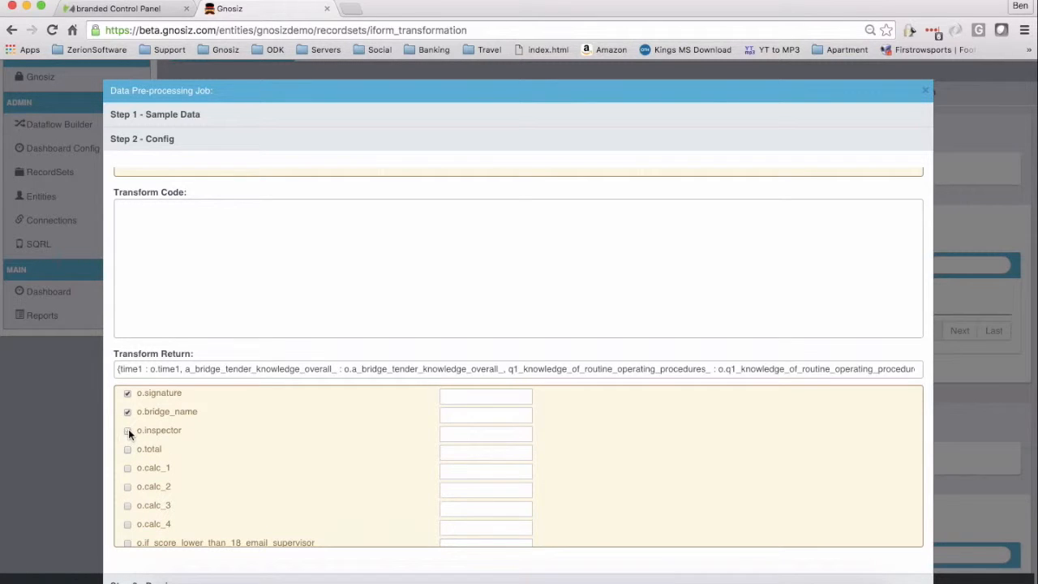
{"action": "scroll", "coordinate": [854, 386], "scroll_direction": "down", "scroll_amount": 10}
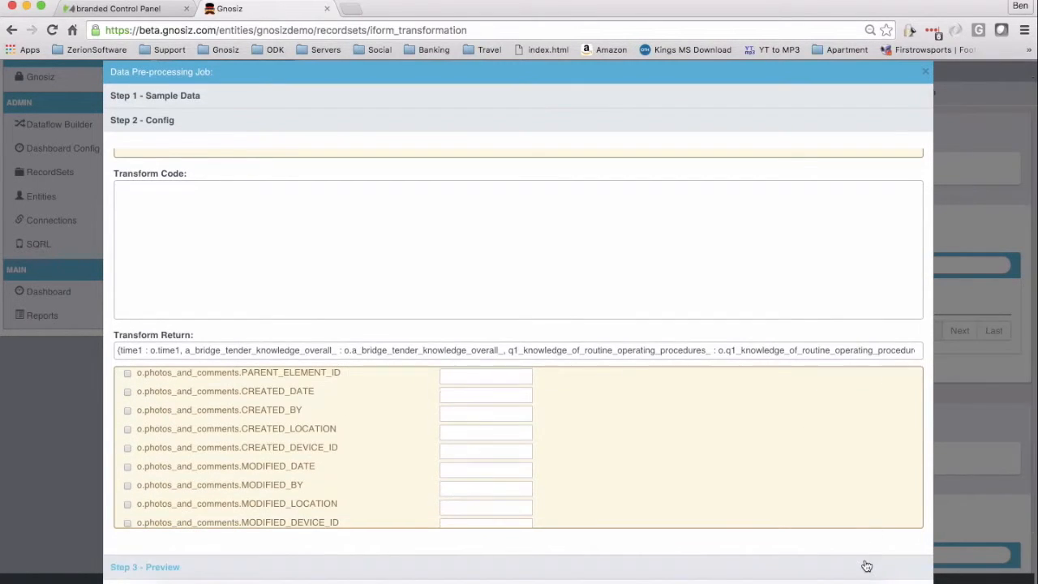
{"action": "left_click", "coordinate": [866, 565]}
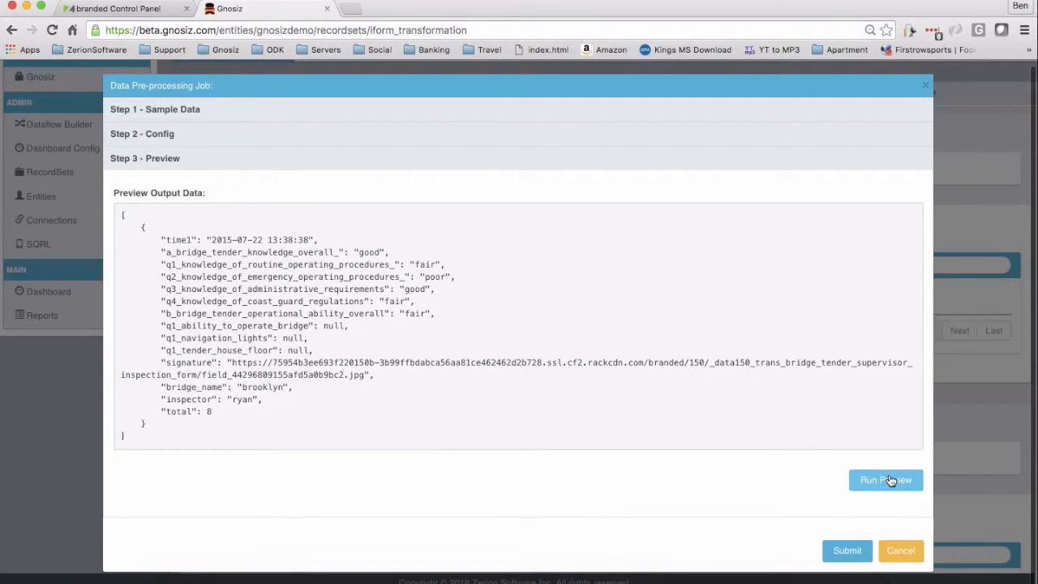
{"action": "left_click", "coordinate": [889, 479]}
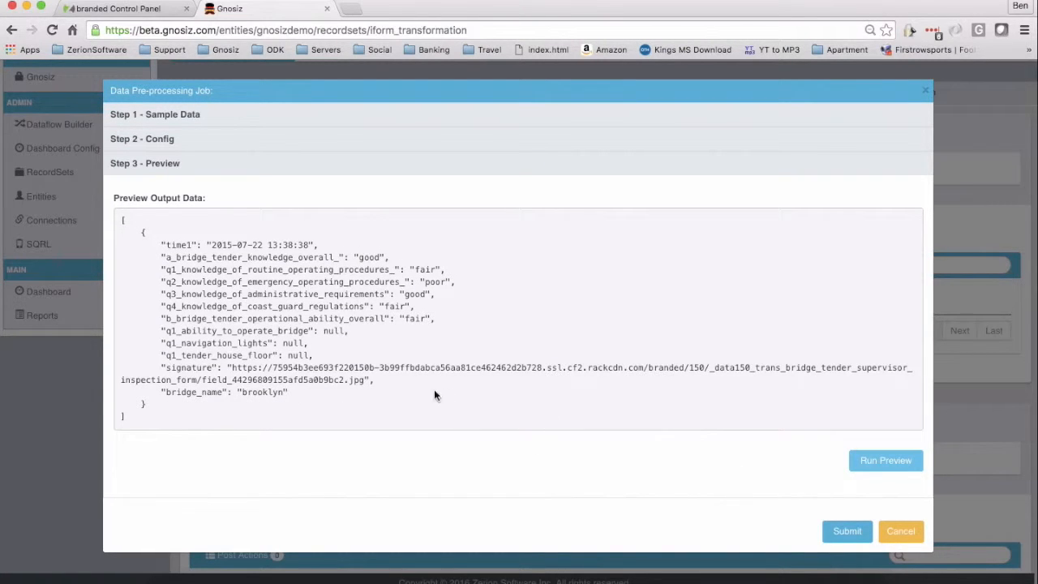
{"action": "left_click", "coordinate": [847, 531]}
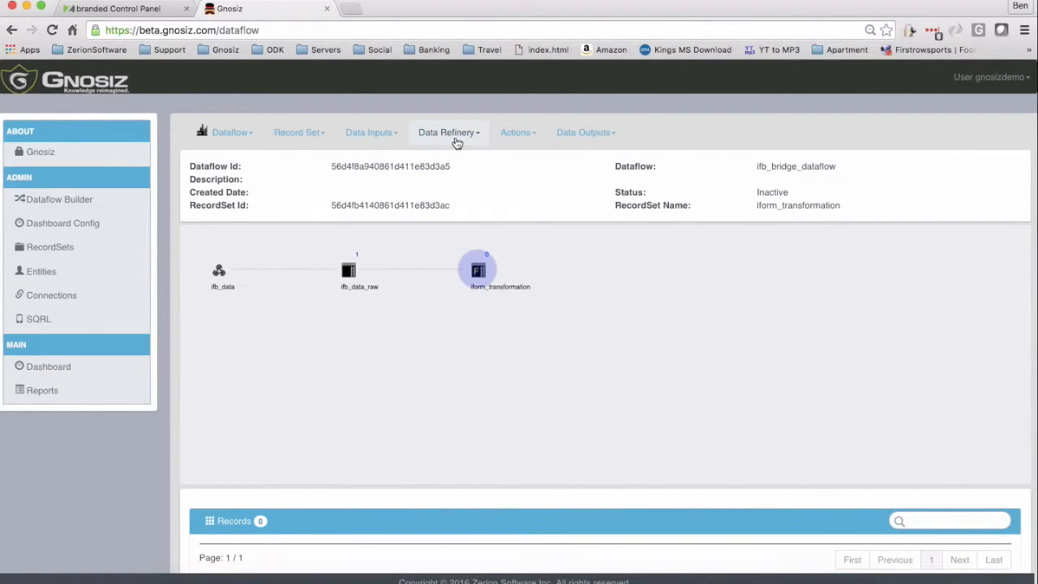
Step: Manually rerun the data of ifb_data_raw with the rerun target set to All and the data to rerun set to All
{"action": "left_click", "coordinate": [349, 275]}
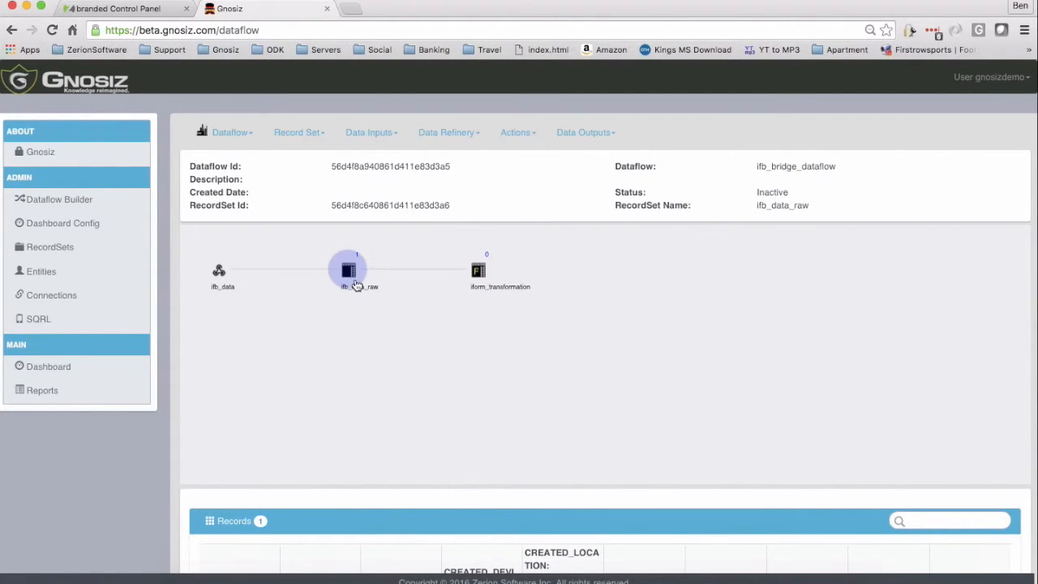
{"action": "left_click", "coordinate": [317, 133]}
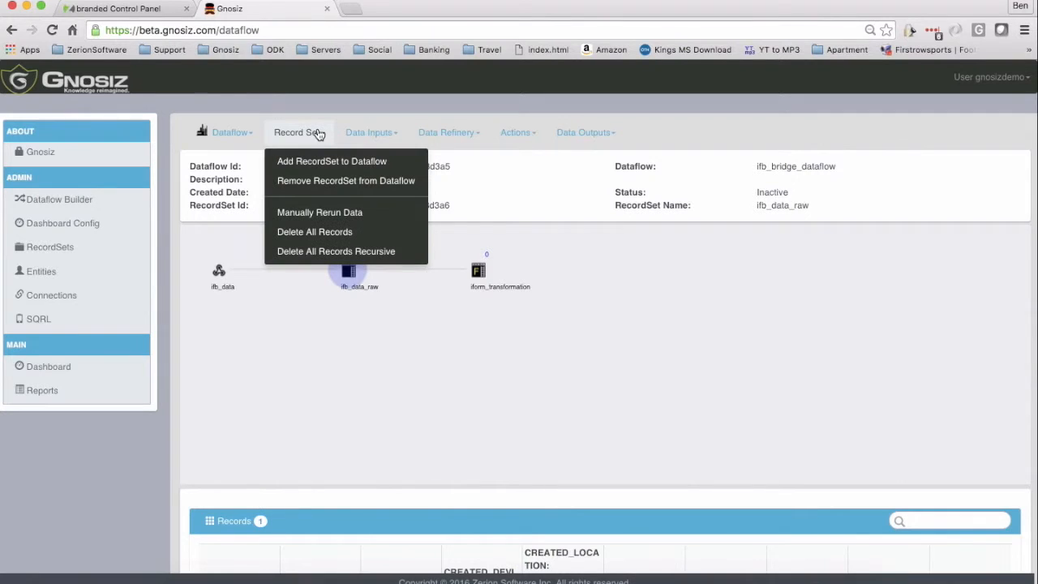
{"action": "left_click", "coordinate": [332, 213]}
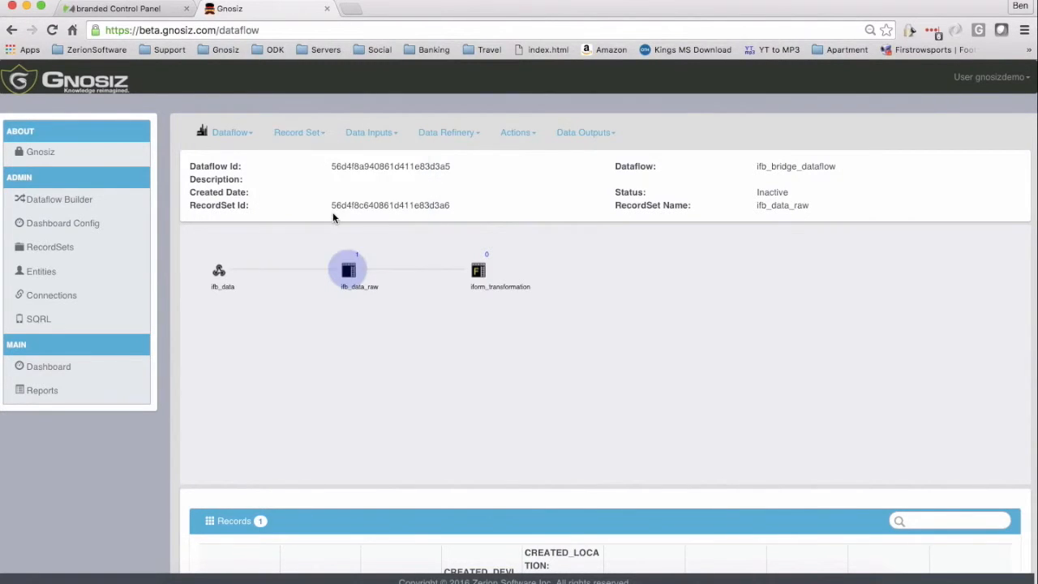
{"action": "left_click", "coordinate": [321, 142]}
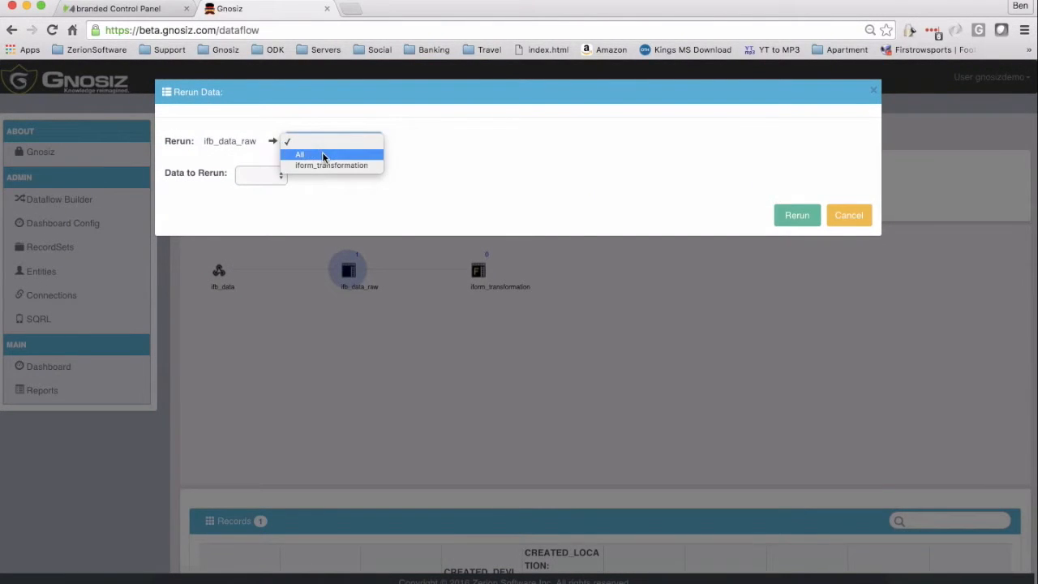
{"action": "left_click", "coordinate": [319, 157]}
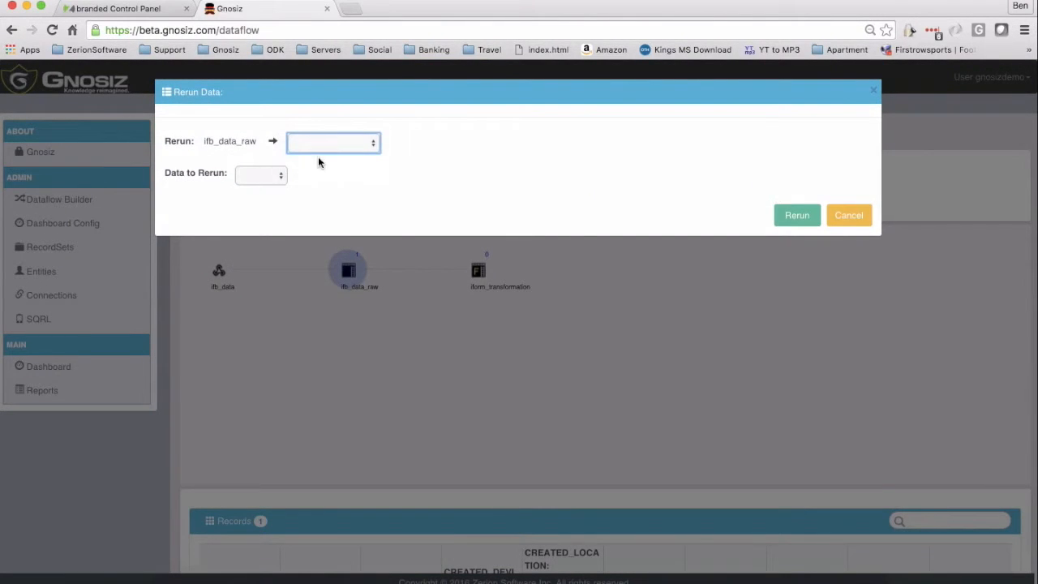
{"action": "left_click", "coordinate": [271, 180]}
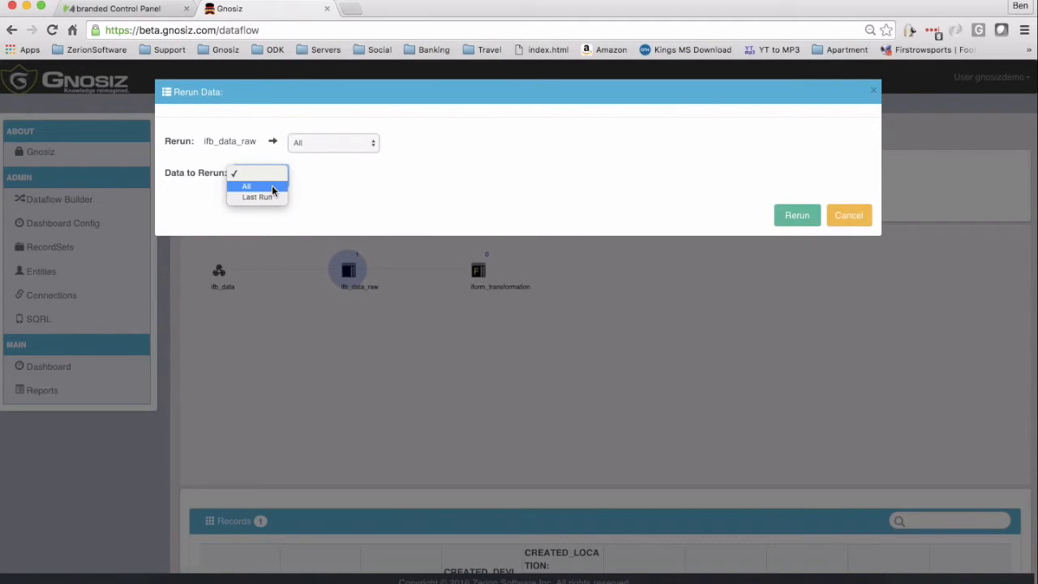
{"action": "left_click", "coordinate": [270, 185]}
{"action": "left_click", "coordinate": [796, 215]}
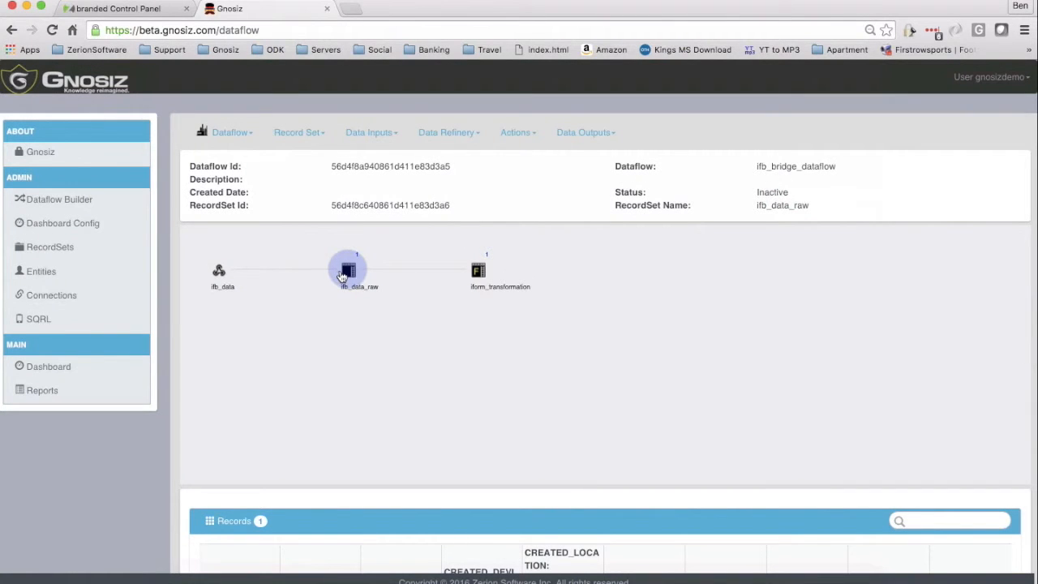
Step: Examine the full JSON of the record in iform_transformation to check its fields, and revisit the ifb_data_raw and iform_transformation record sets
{"action": "left_click", "coordinate": [483, 275]}
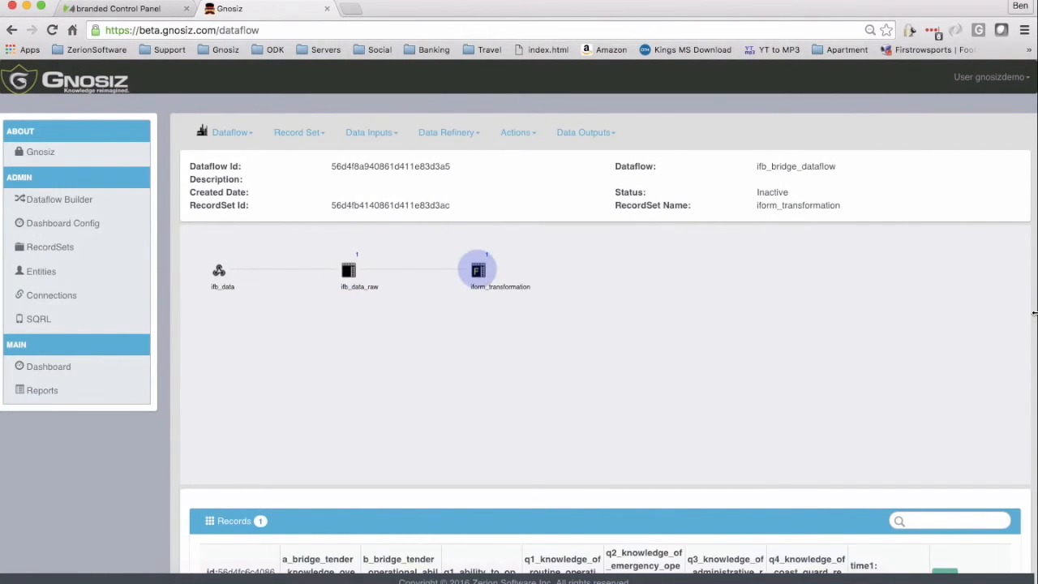
{"action": "scroll", "coordinate": [958, 446], "scroll_direction": "down", "scroll_amount": 3}
{"action": "left_click", "coordinate": [945, 459]}
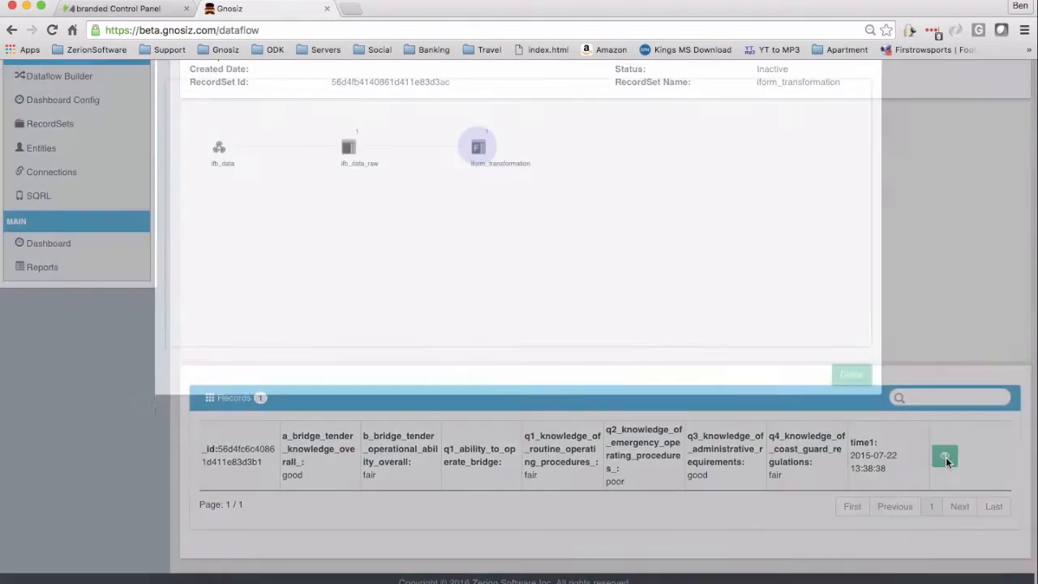
{"action": "left_click_drag", "start_coordinate": [176, 338], "coordinate": [168, 144]}
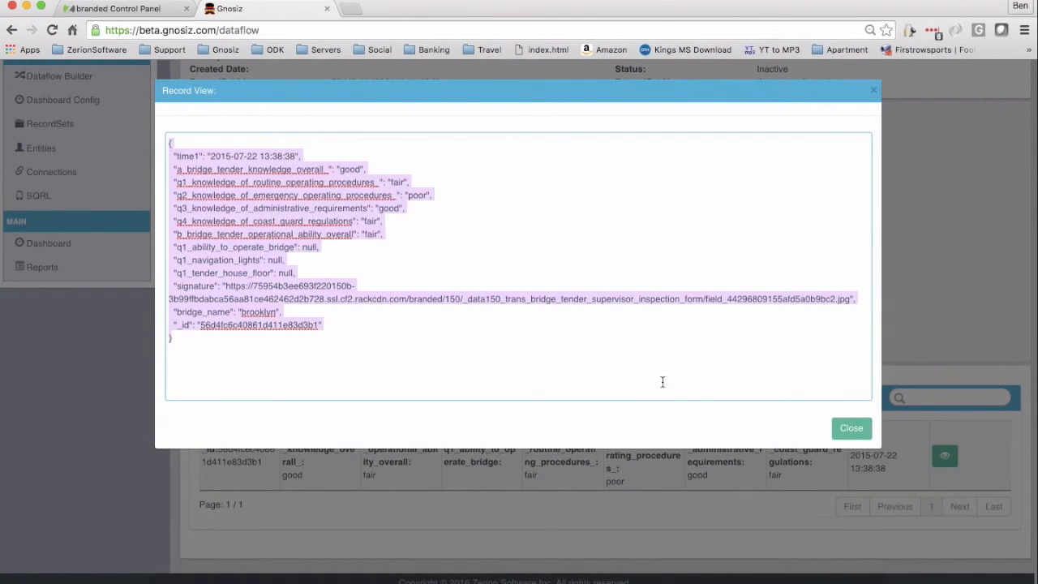
{"action": "left_click", "coordinate": [848, 428]}
{"action": "left_click", "coordinate": [350, 148]}
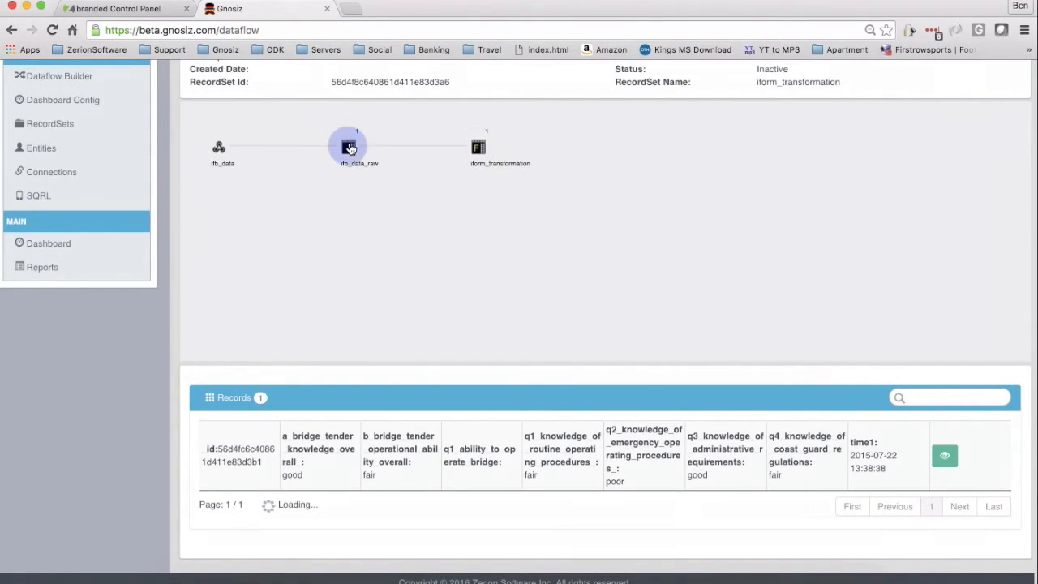
{"action": "left_click", "coordinate": [480, 152]}
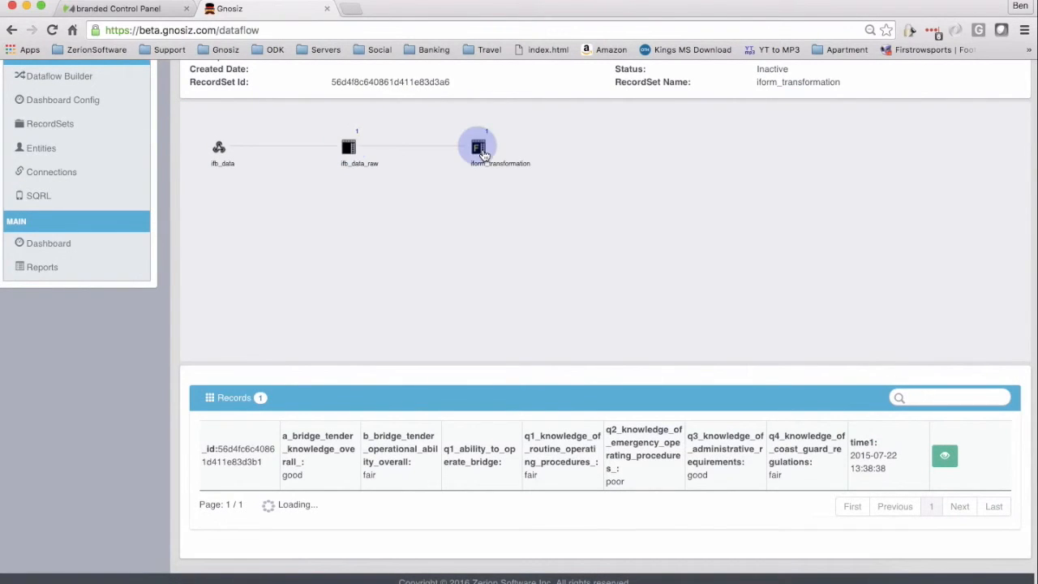